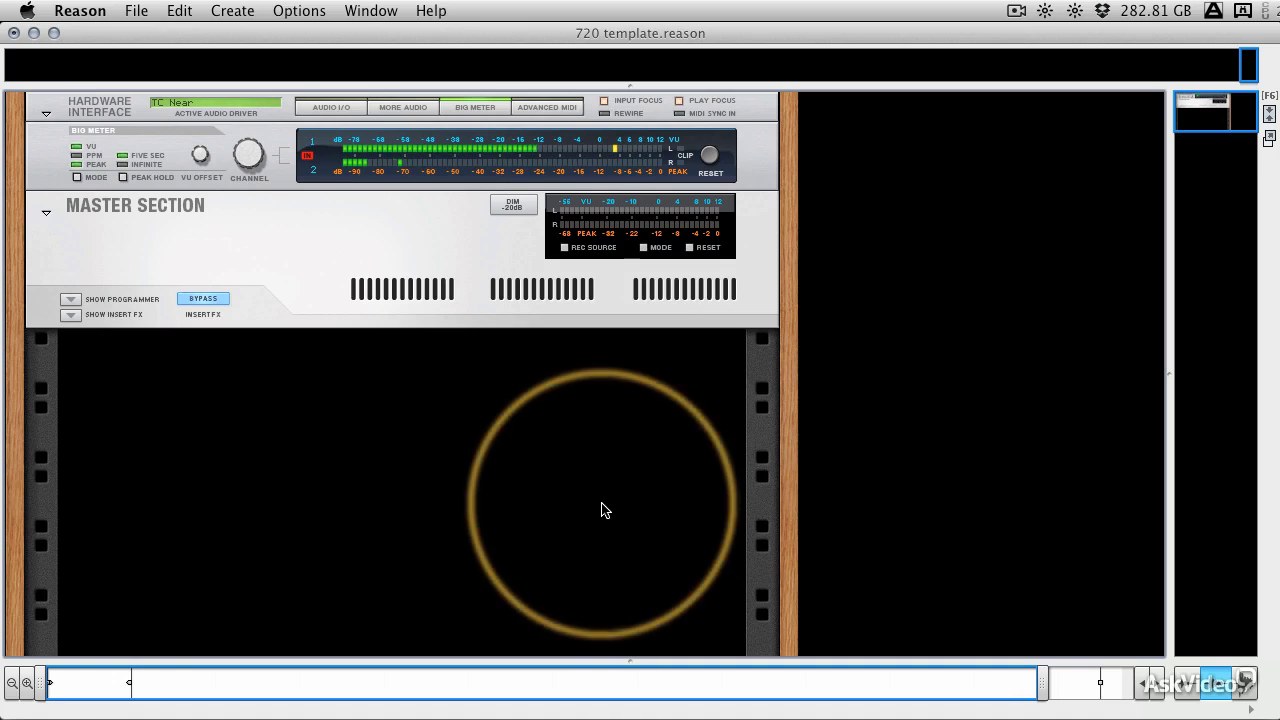
# Add a Kong Drum Designer, Kong 1, to the rack from the Instruments menu
pyautogui.rightClick(422, 417)
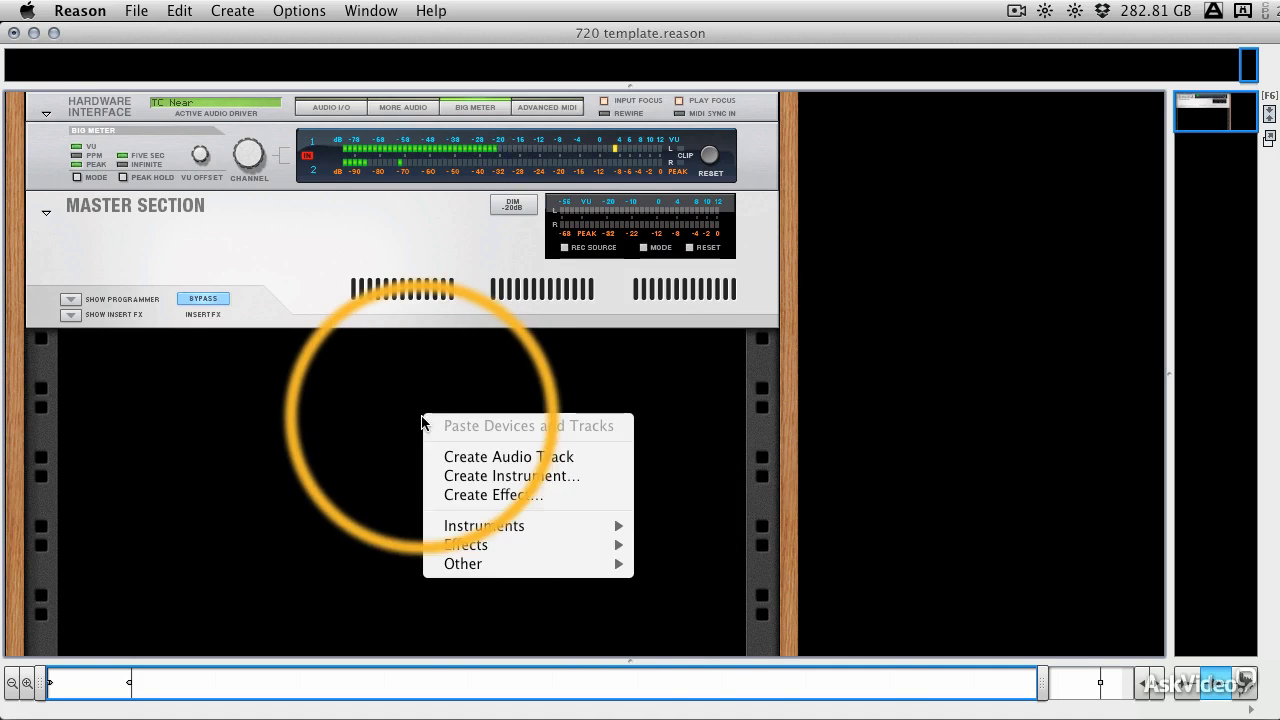
pyautogui.moveTo(540, 526)
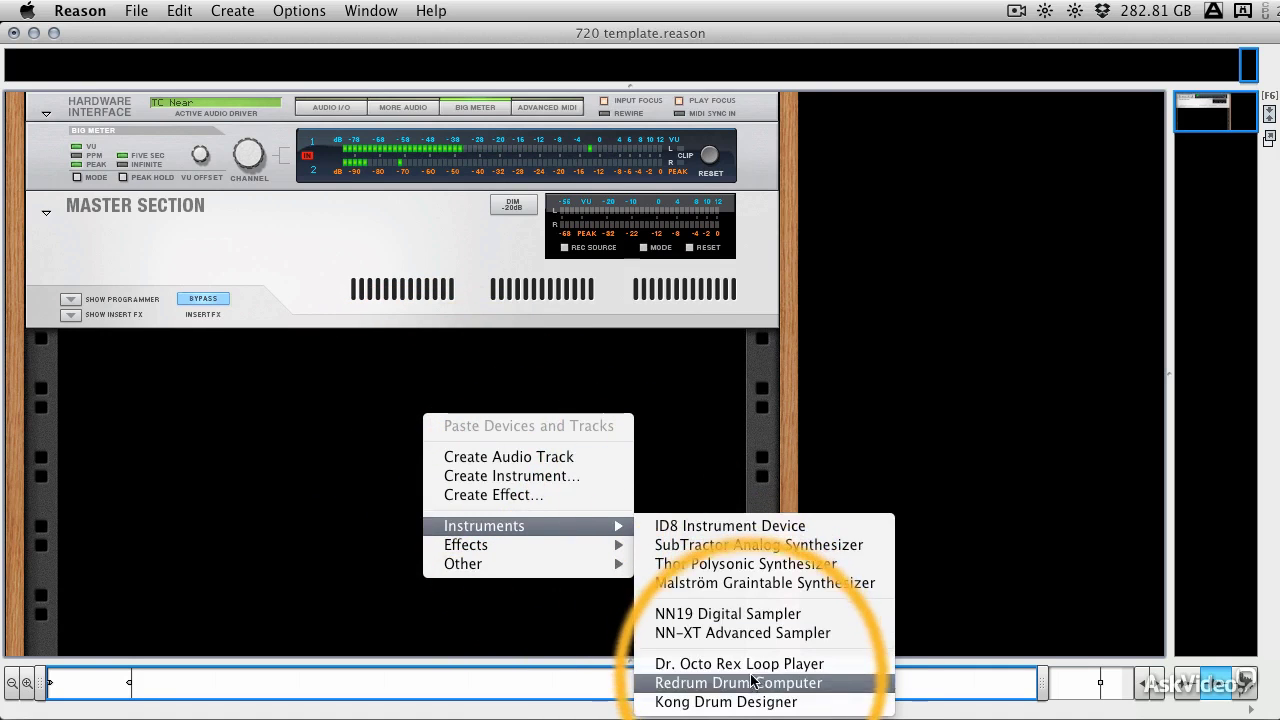
pyautogui.click(726, 701)
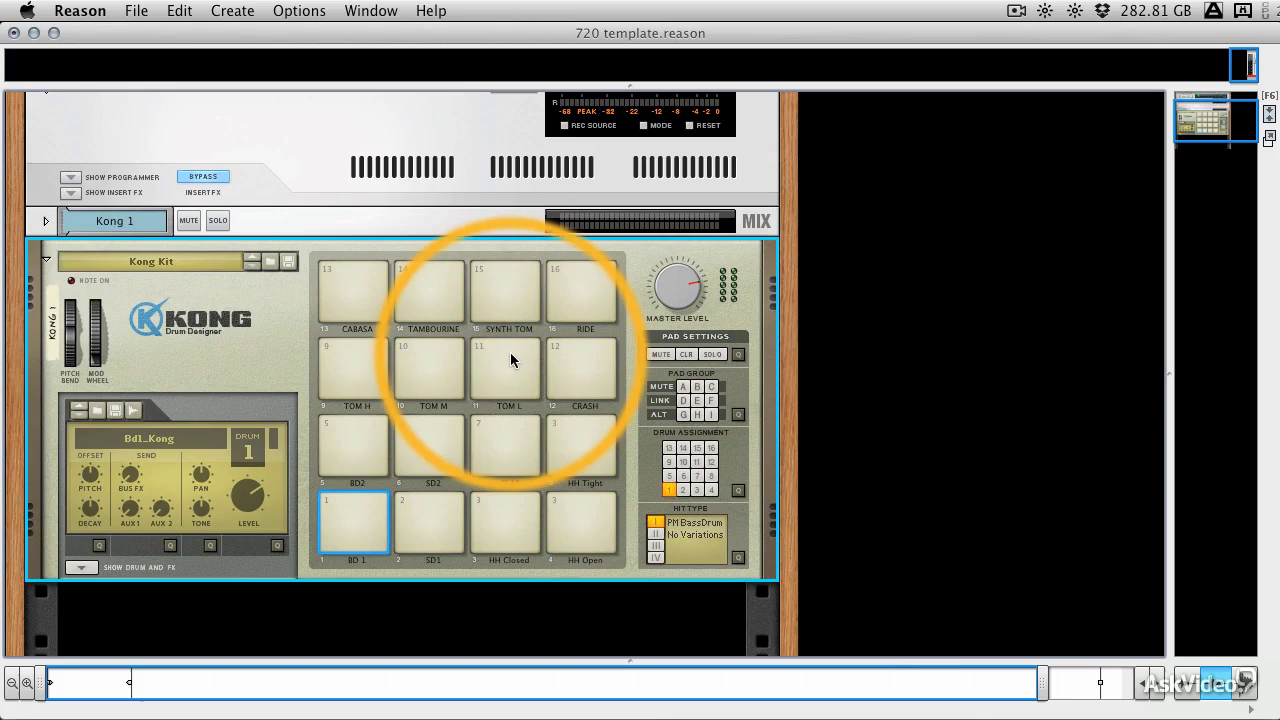
pyautogui.click(203, 262)
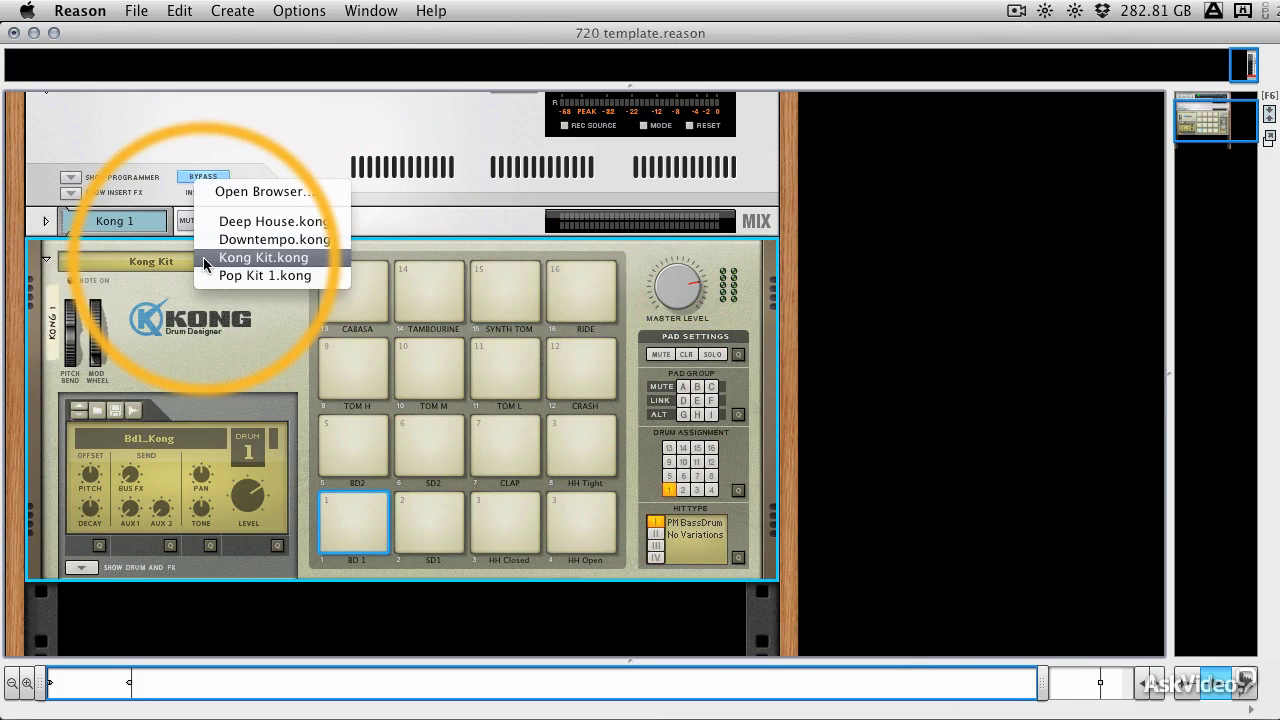
pyautogui.click(366, 525)
pyautogui.click(427, 506)
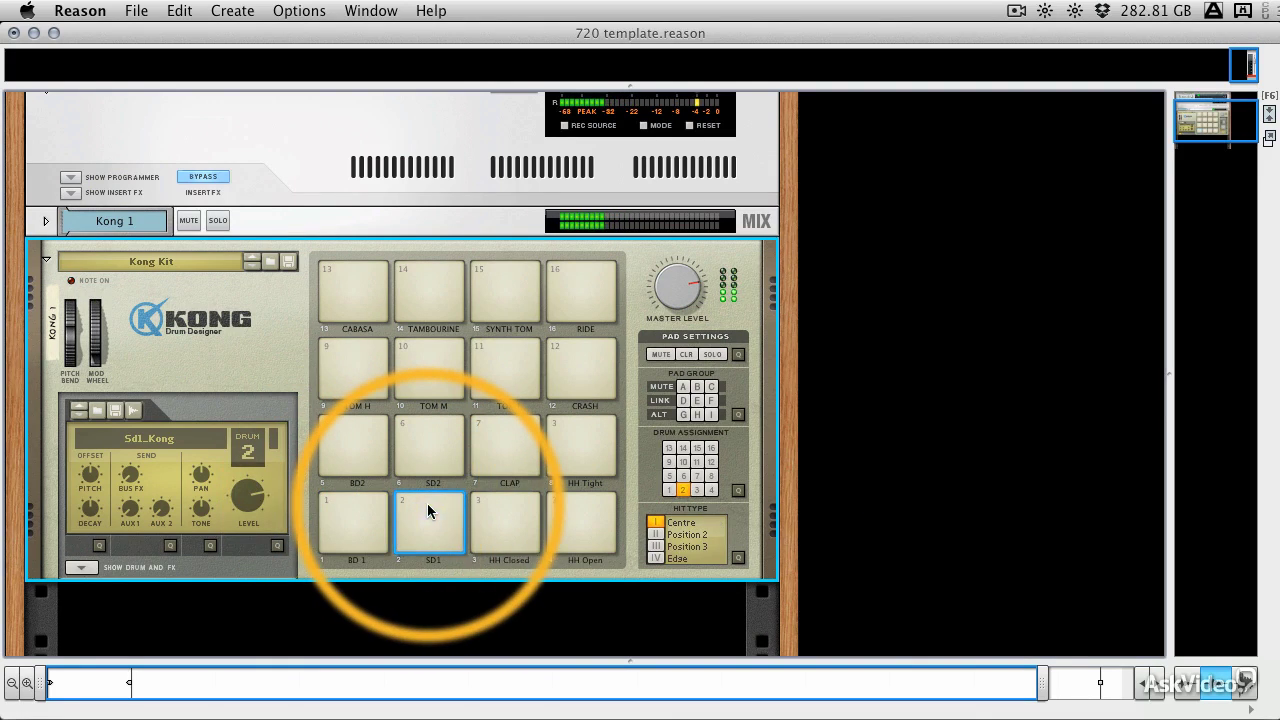
pyautogui.click(512, 508)
pyautogui.rightClick(568, 508)
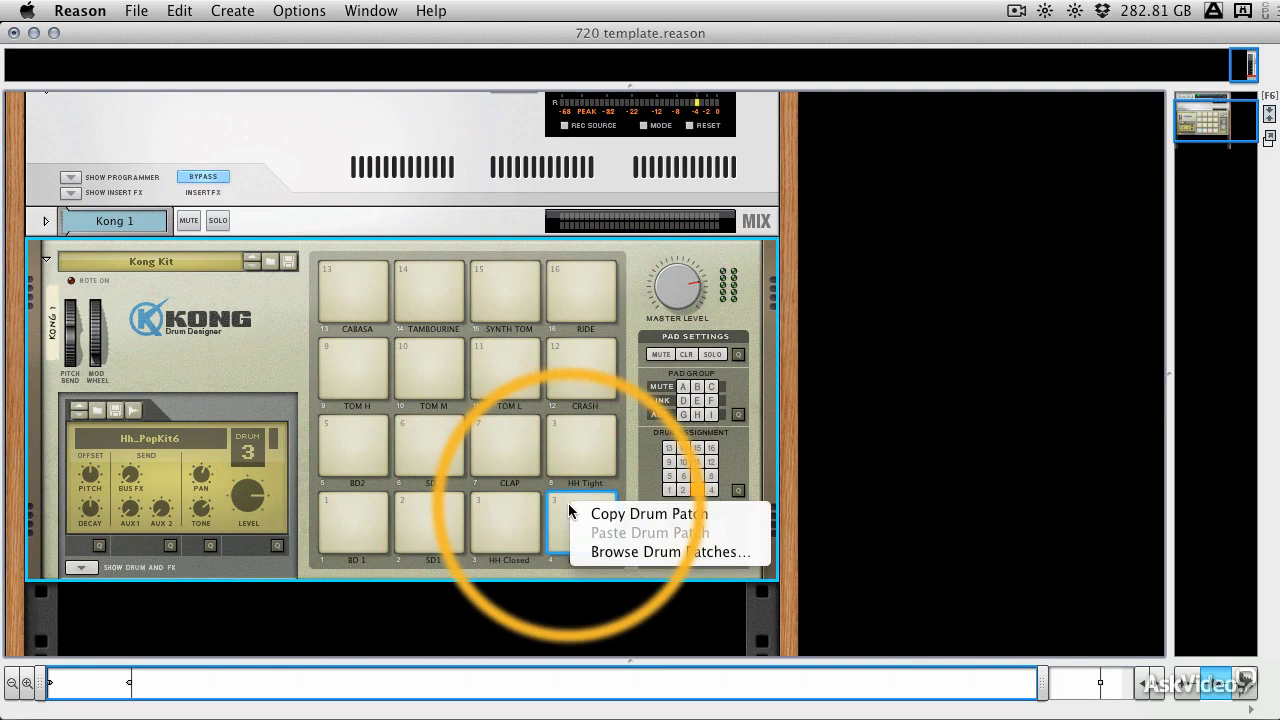
pyautogui.click(484, 485)
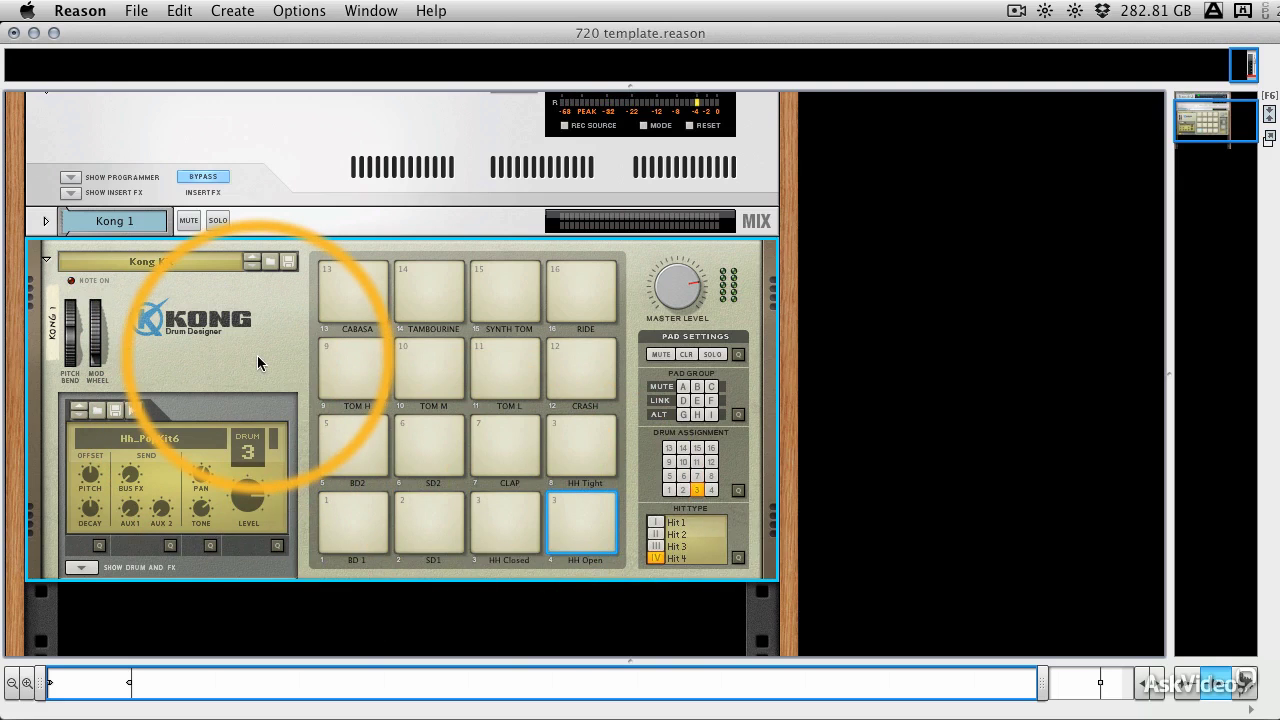
# Initialize the Kong patch, audition several empty pads, and finish on Drum 1
pyautogui.rightClick(267, 305)
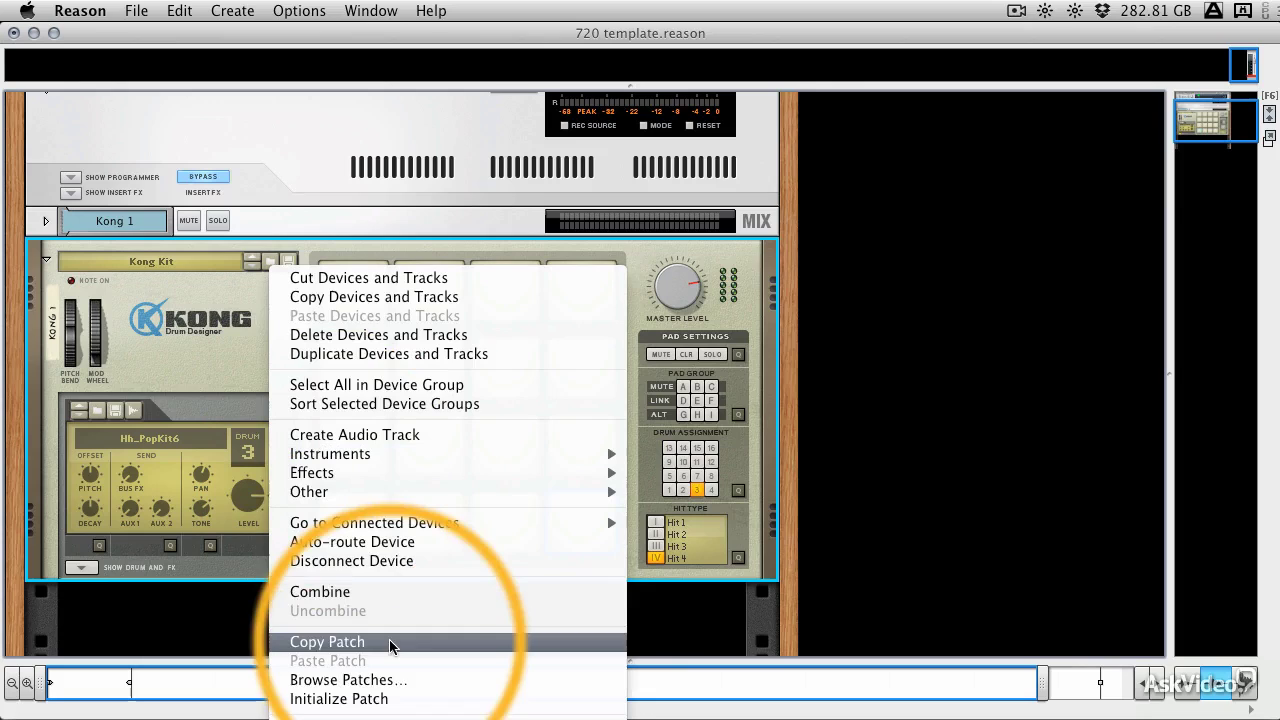
pyautogui.click(393, 699)
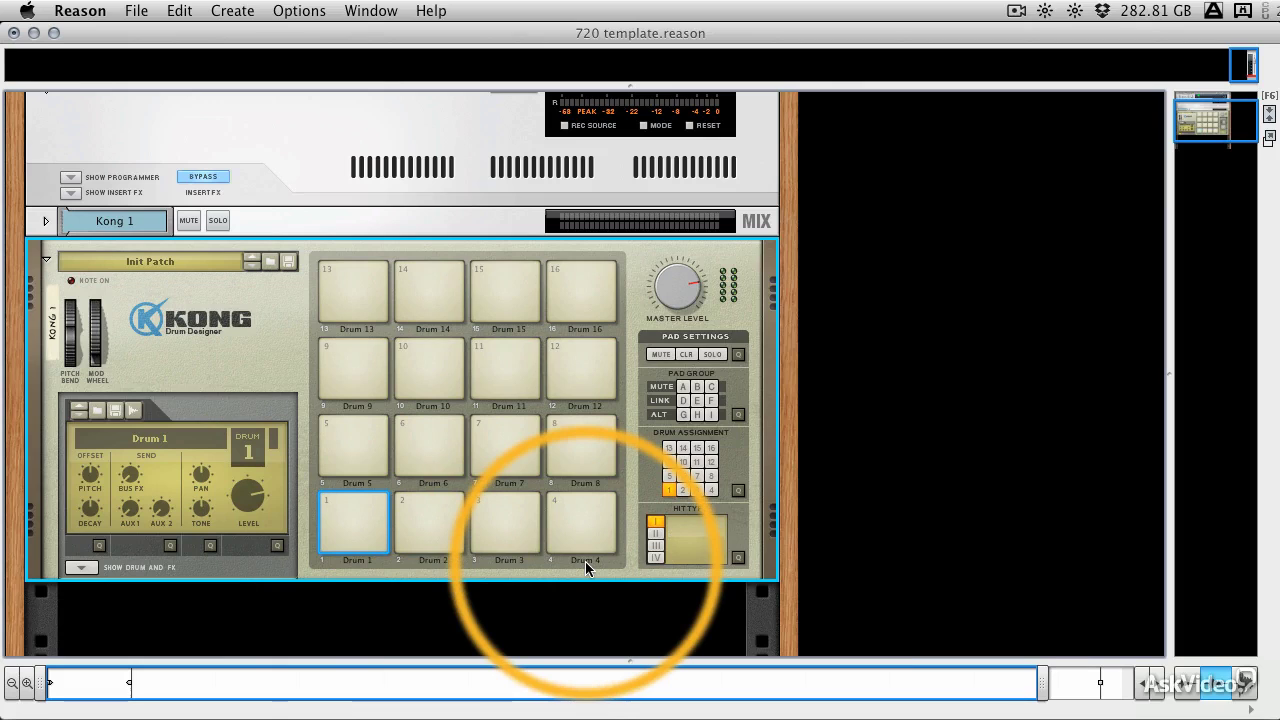
pyautogui.click(431, 520)
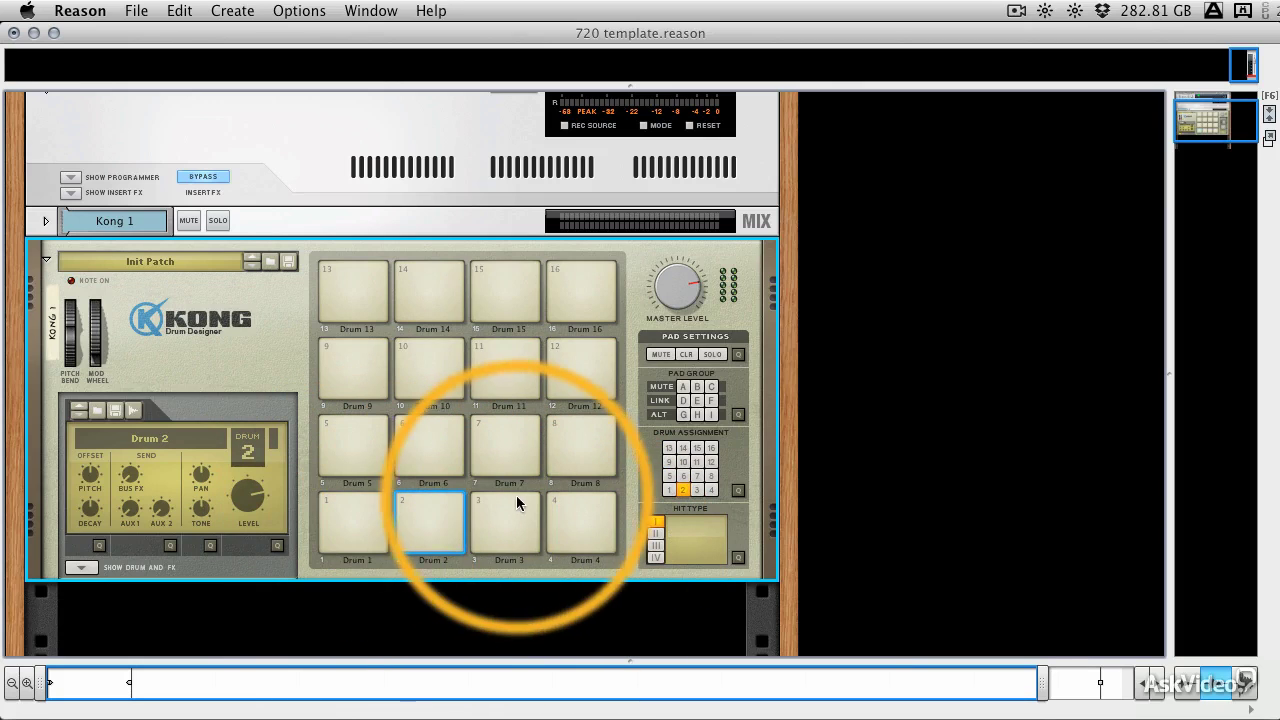
pyautogui.click(516, 502)
pyautogui.click(568, 500)
pyautogui.click(577, 423)
pyautogui.click(479, 420)
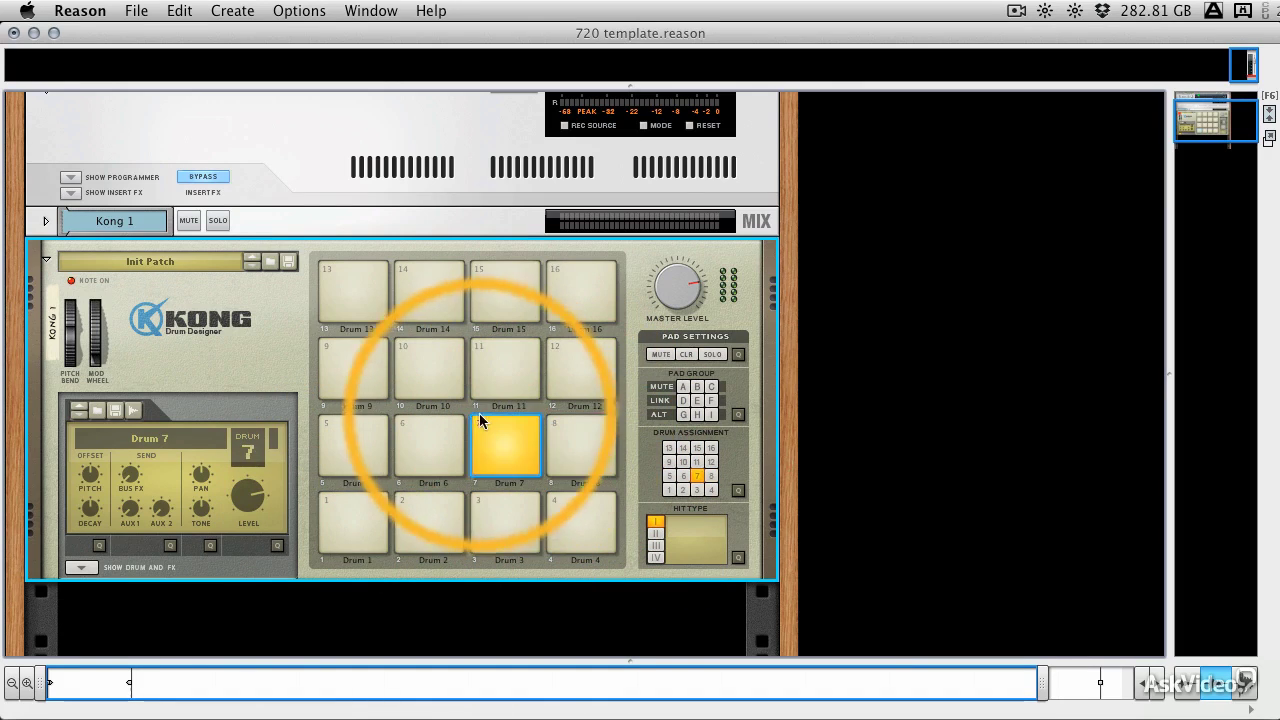
pyautogui.click(351, 395)
pyautogui.click(352, 428)
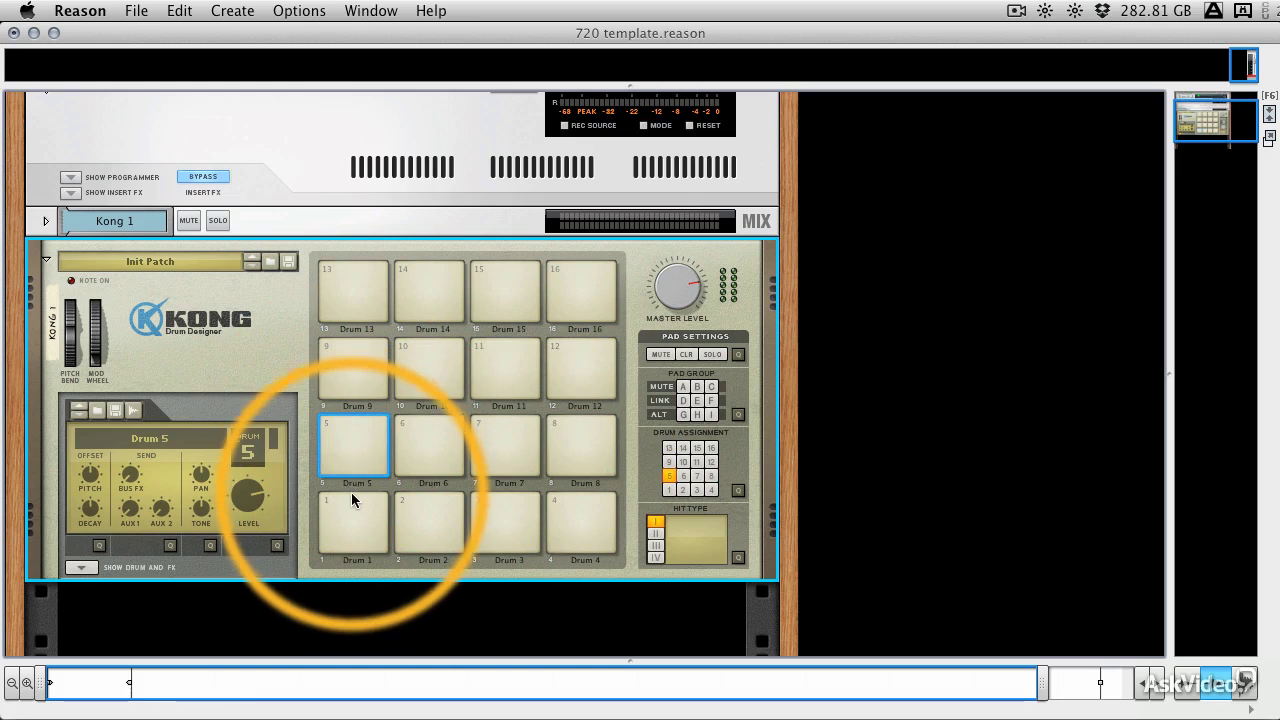
pyautogui.click(351, 502)
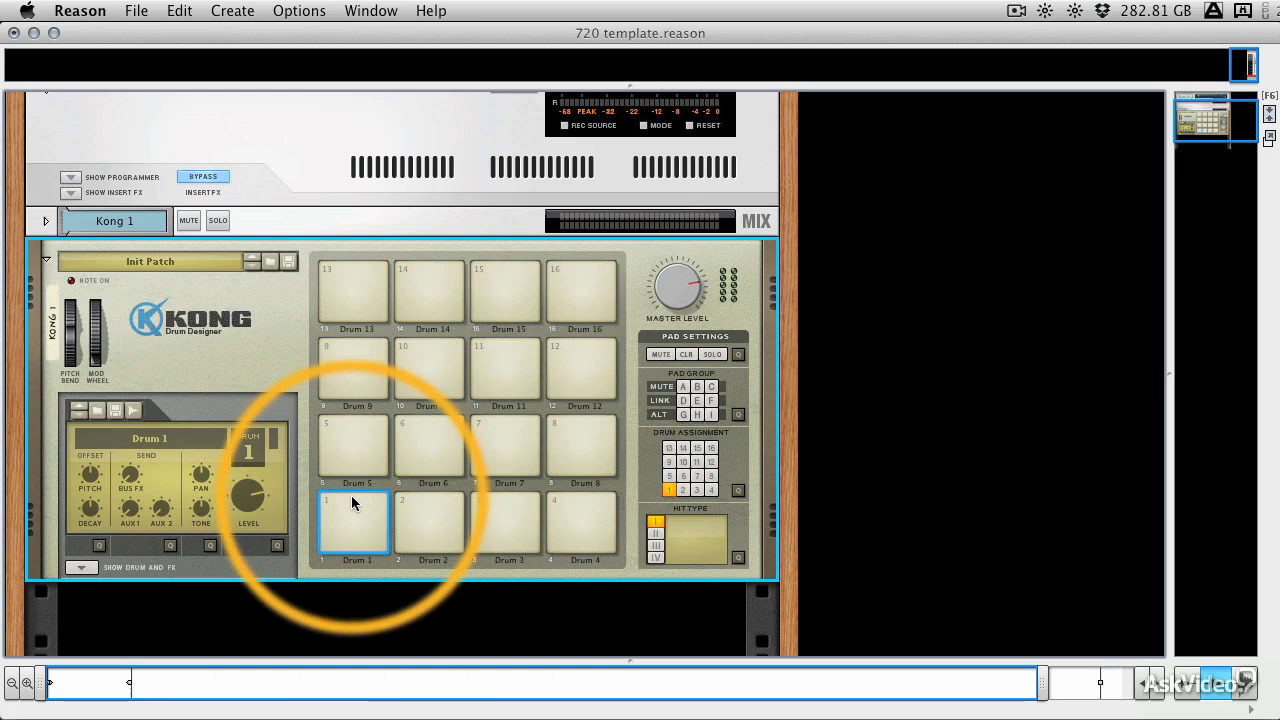
# Load 909 Drumazon kik from Drum-Hits > Openair drums > kiks onto pad 1 and play it
pyautogui.click(101, 414)
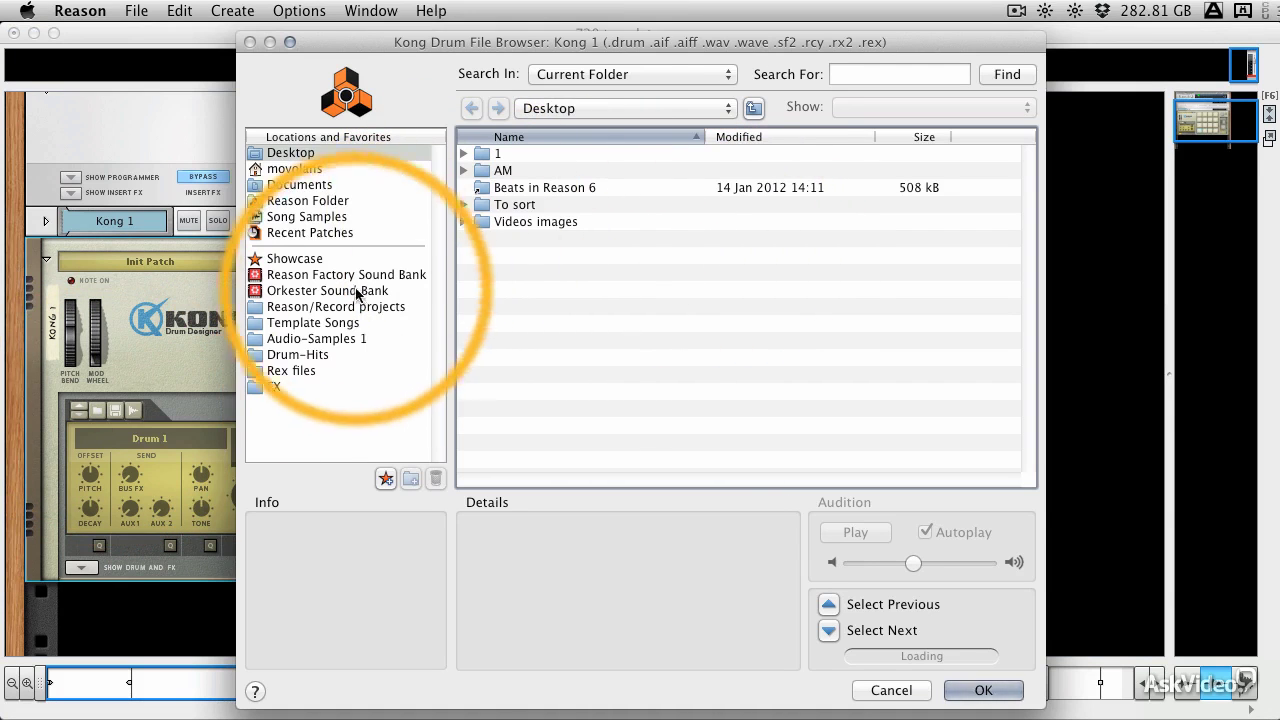
pyautogui.click(297, 355)
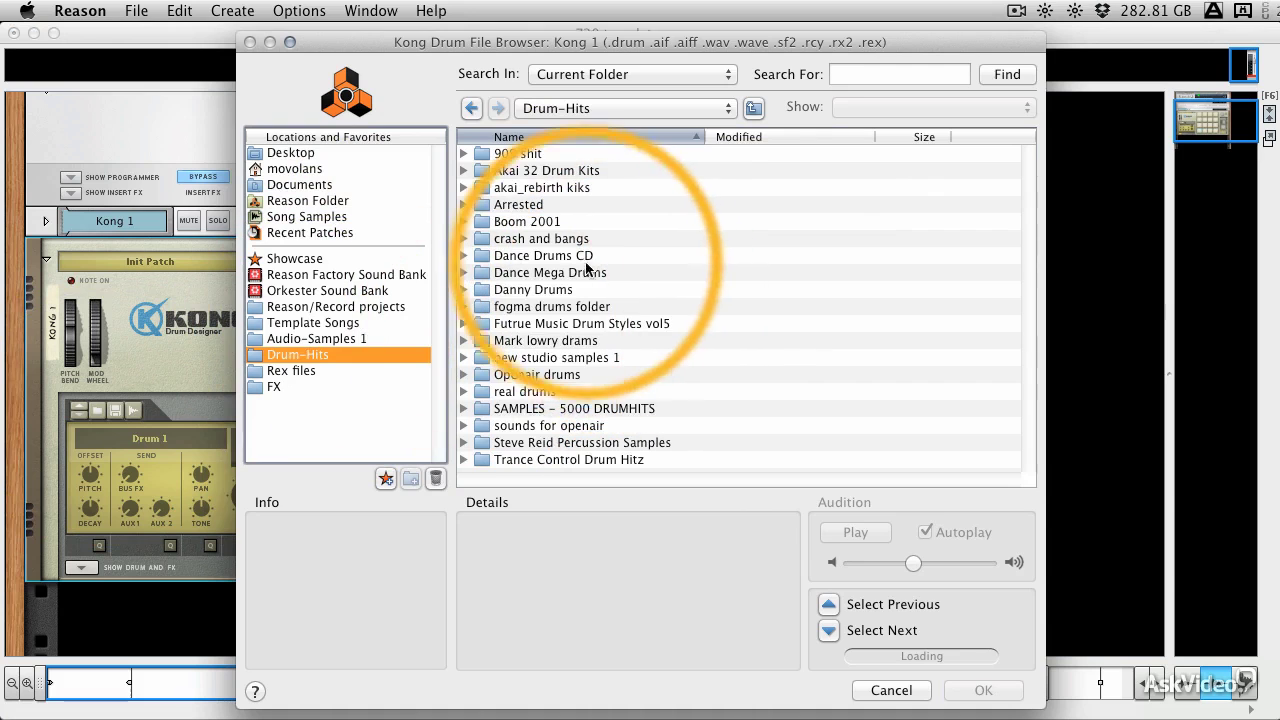
pyautogui.doubleClick(545, 374)
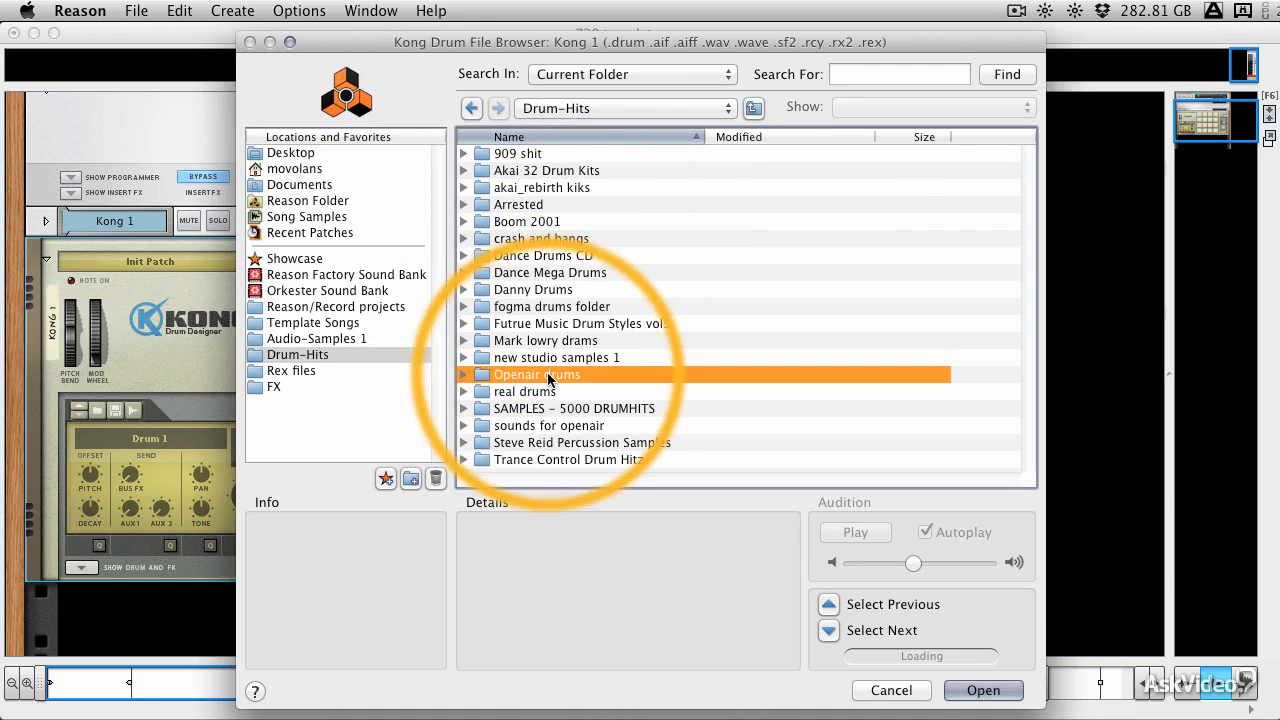
pyautogui.doubleClick(522, 222)
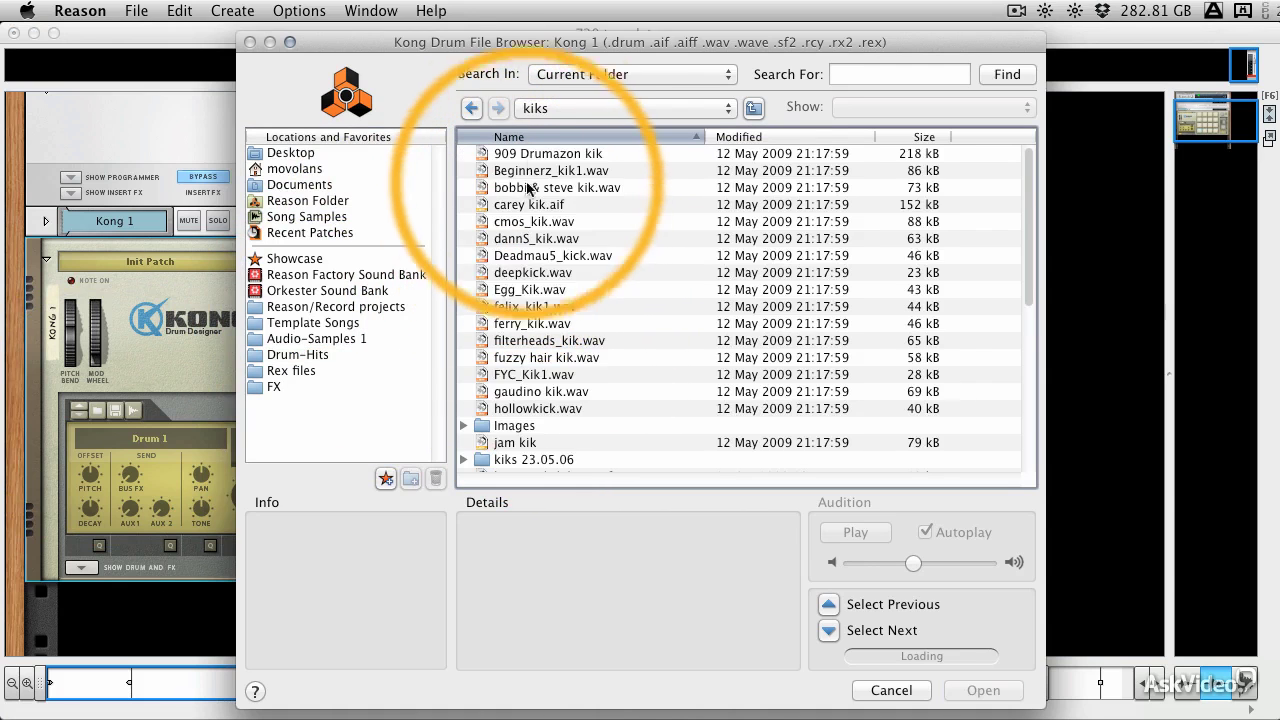
pyautogui.click(528, 153)
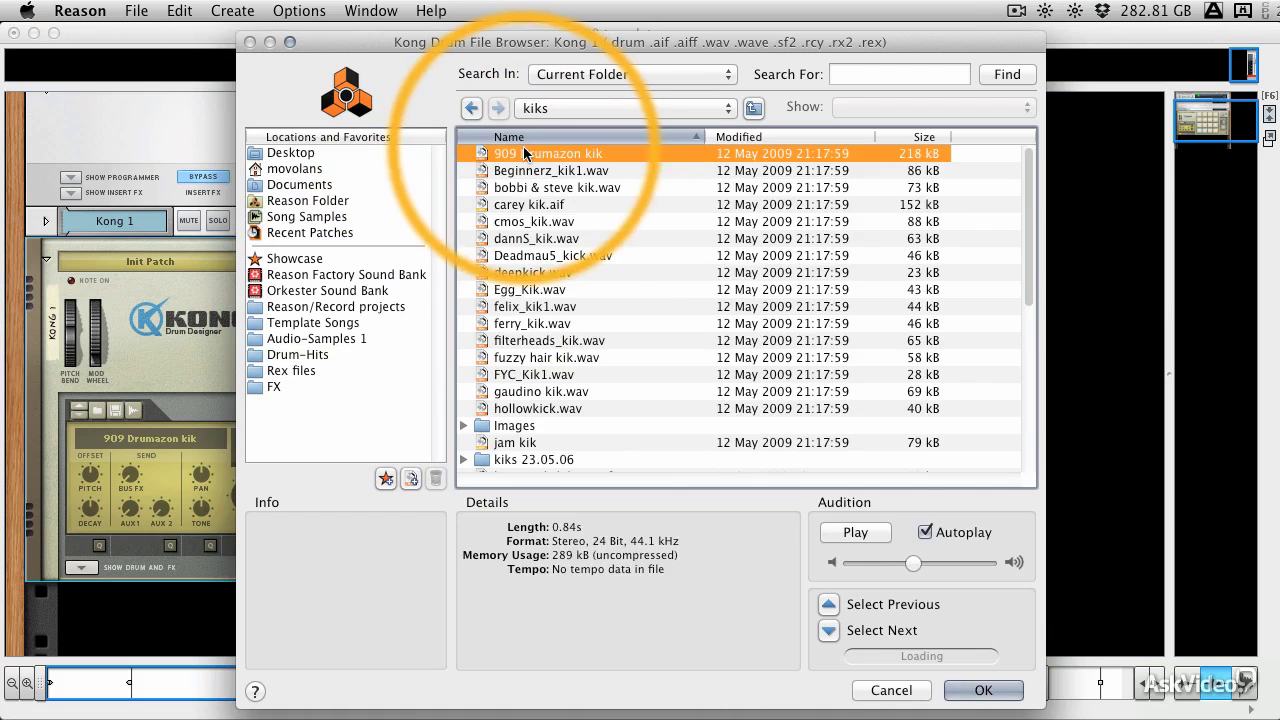
pyautogui.click(972, 690)
pyautogui.click(353, 517)
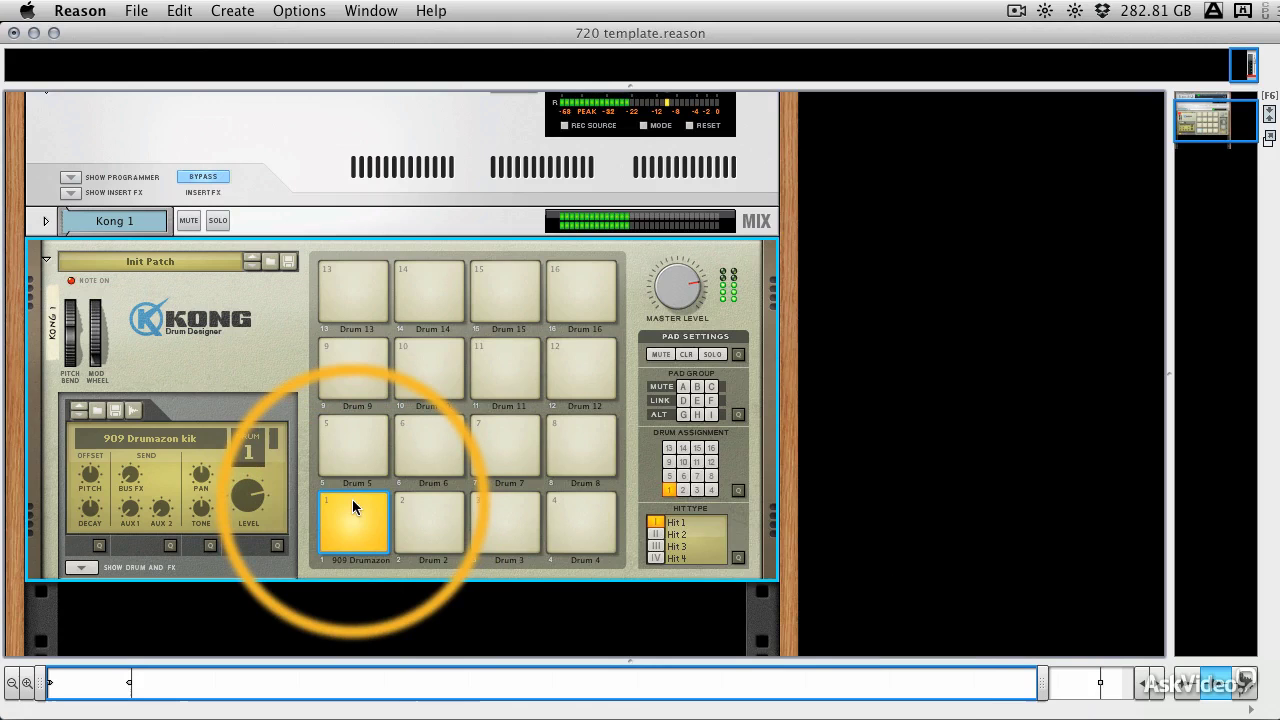
# Show and hide the drum module and effects panels while replaying the 909 Drumazon kick
pyautogui.click(81, 567)
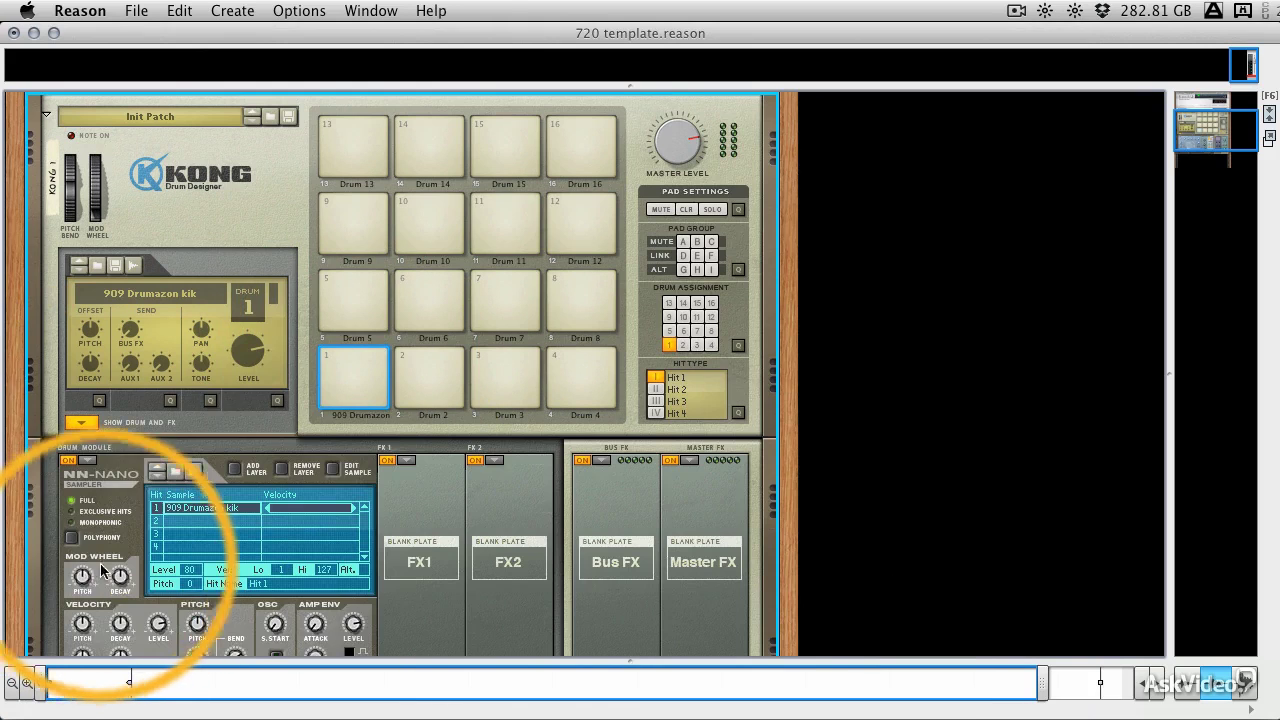
pyautogui.scroll(-2, 196, 440)
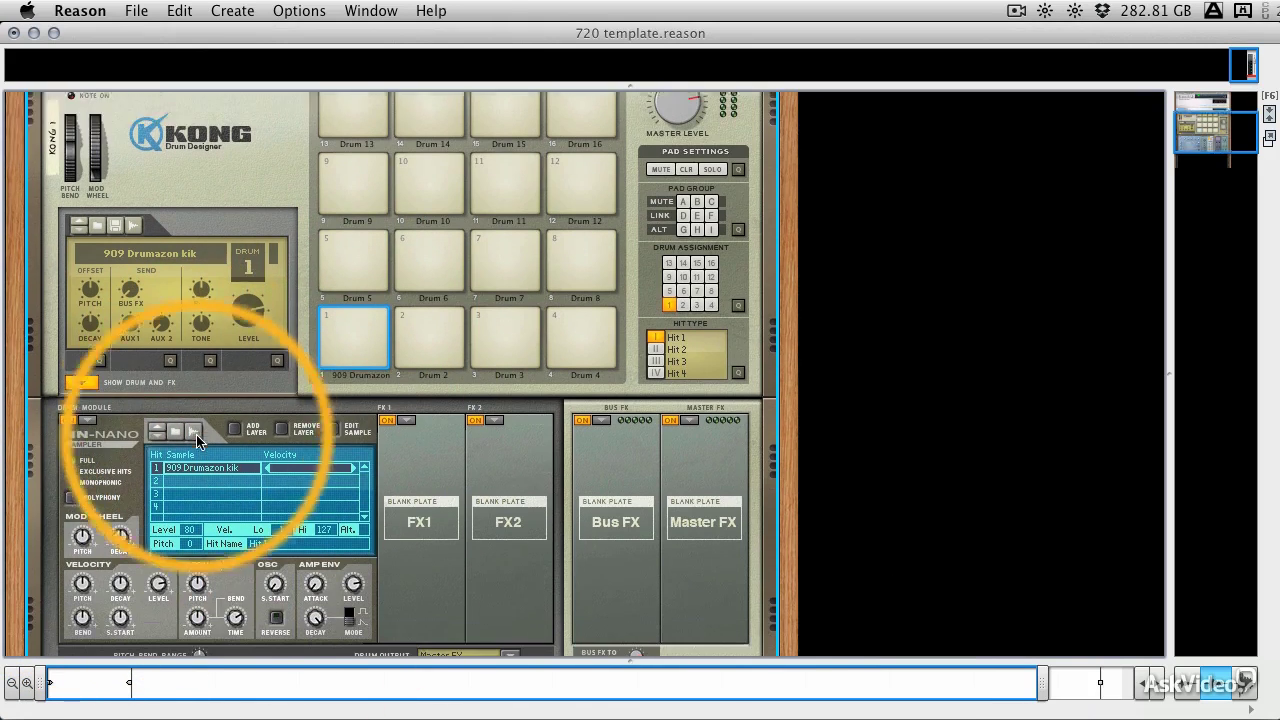
pyautogui.scroll(-2, 196, 440)
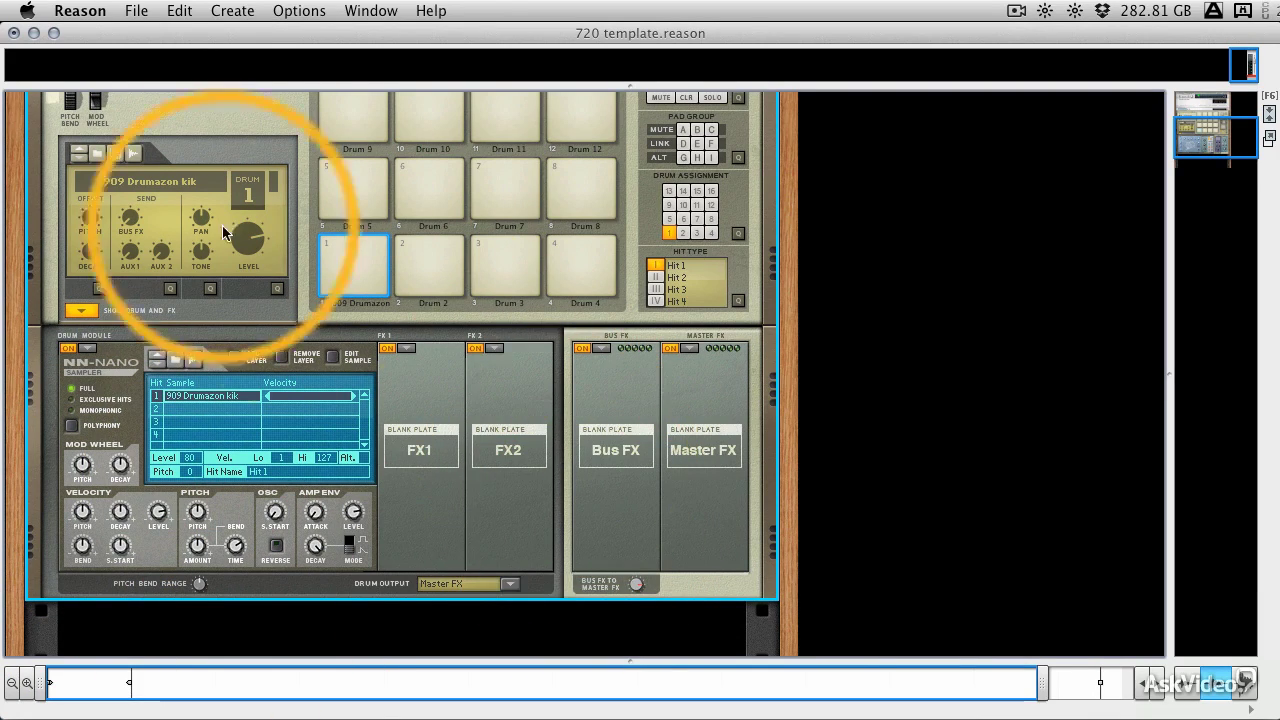
pyautogui.click(82, 312)
pyautogui.click(343, 400)
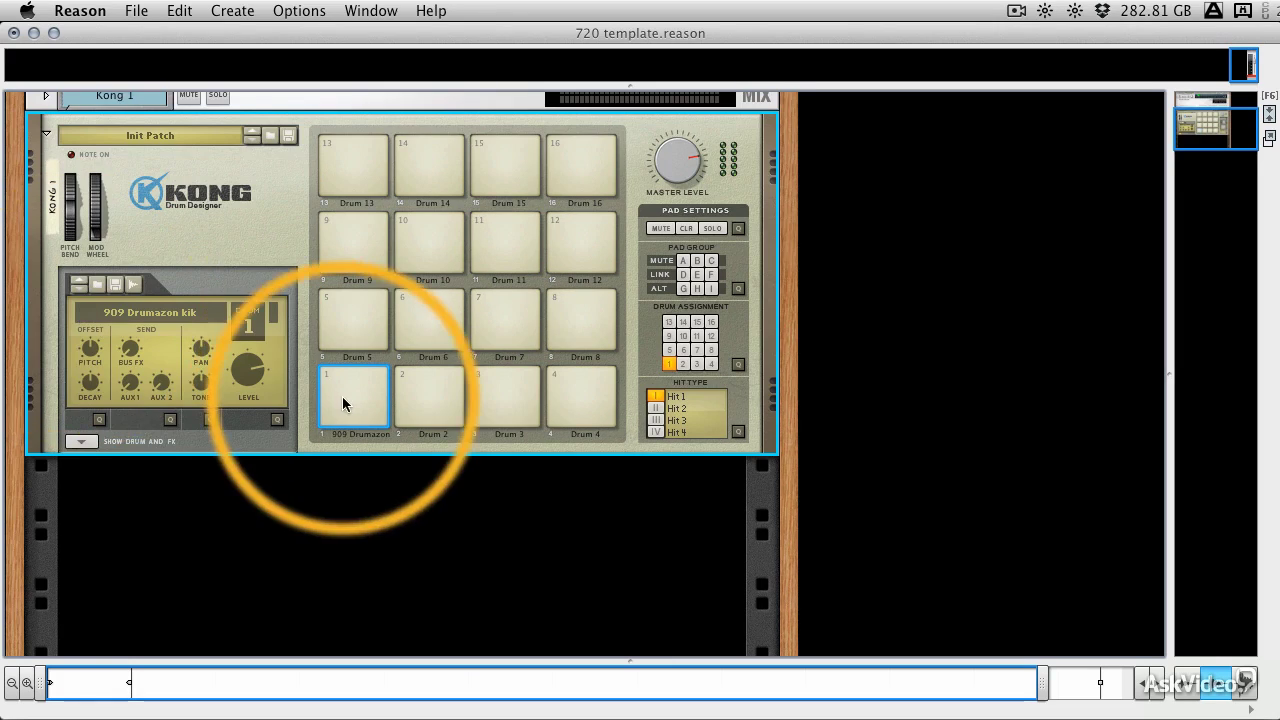
pyautogui.scroll(3, 342, 406)
pyautogui.click(356, 468)
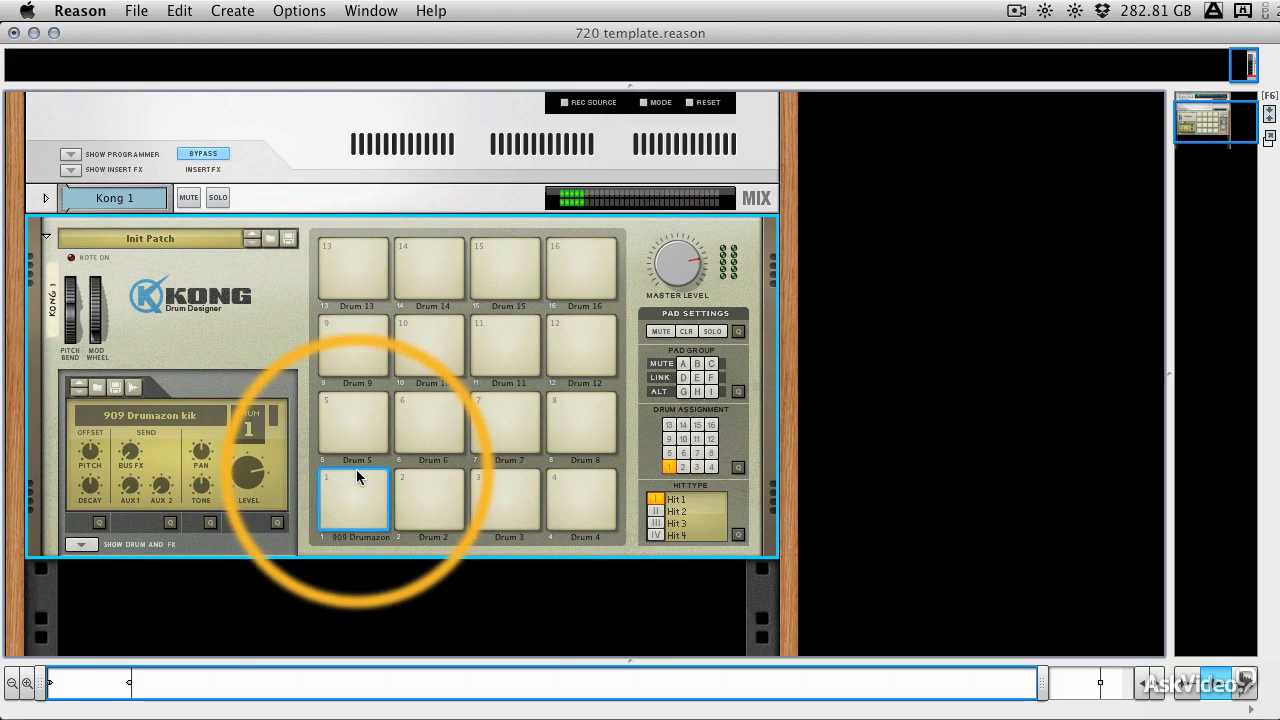
pyautogui.click(356, 470)
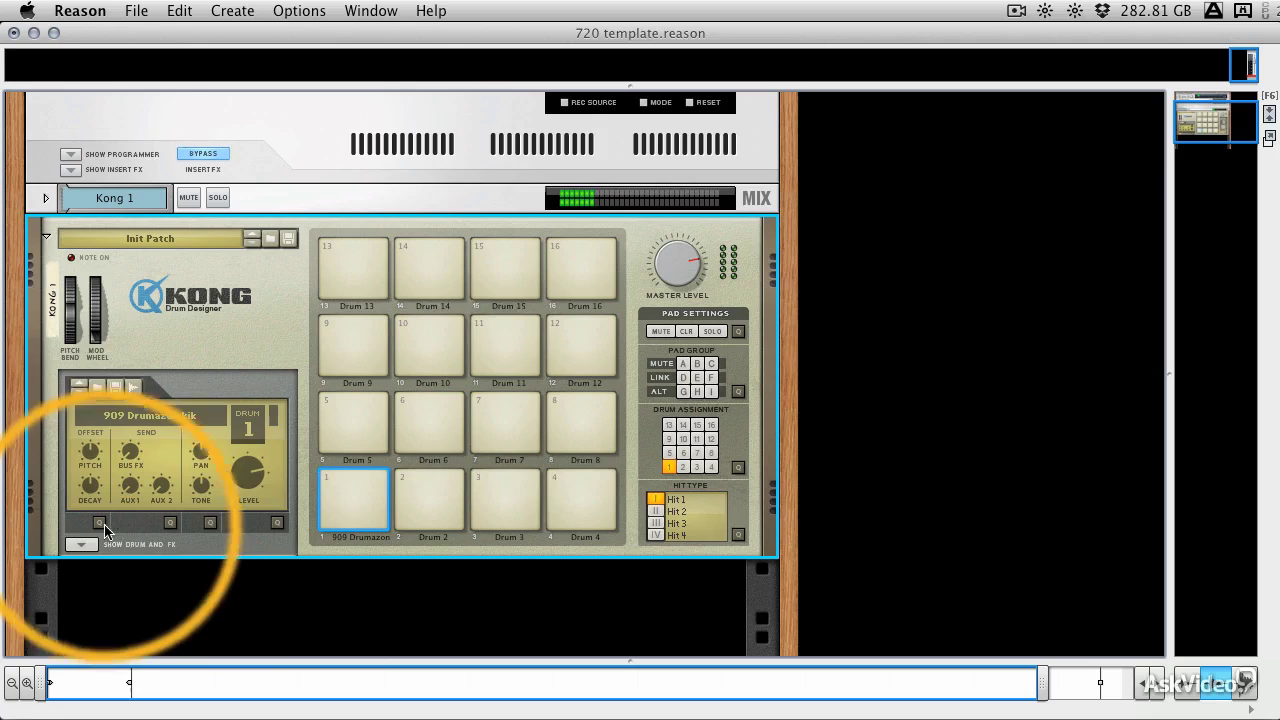
pyautogui.click(196, 542)
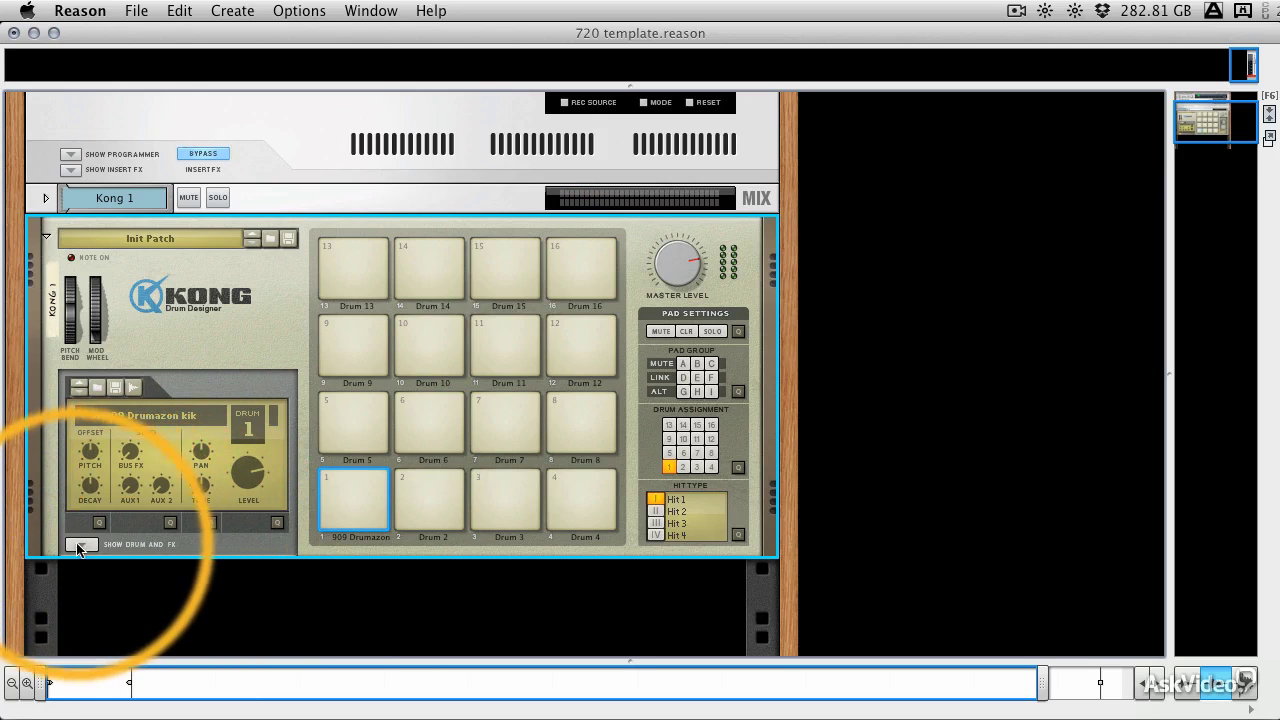
pyautogui.scroll(-3, 281, 513)
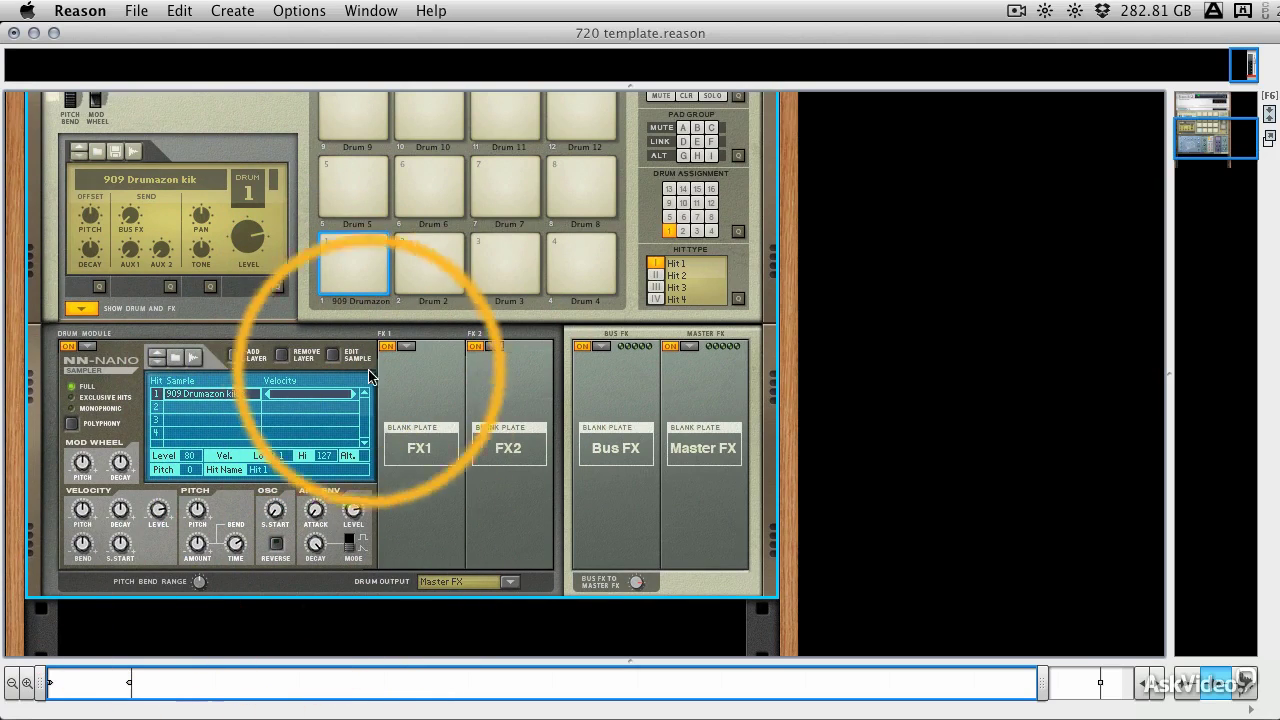
pyautogui.click(352, 255)
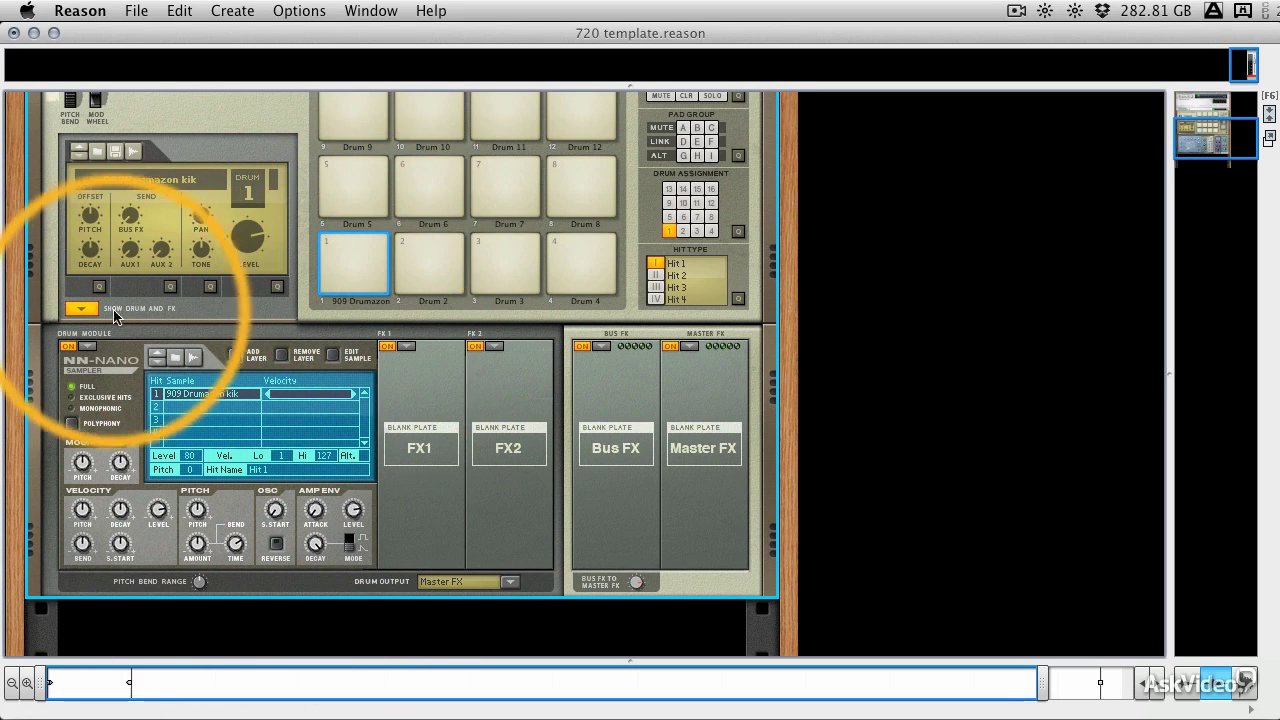
pyautogui.scroll(6, 219, 376)
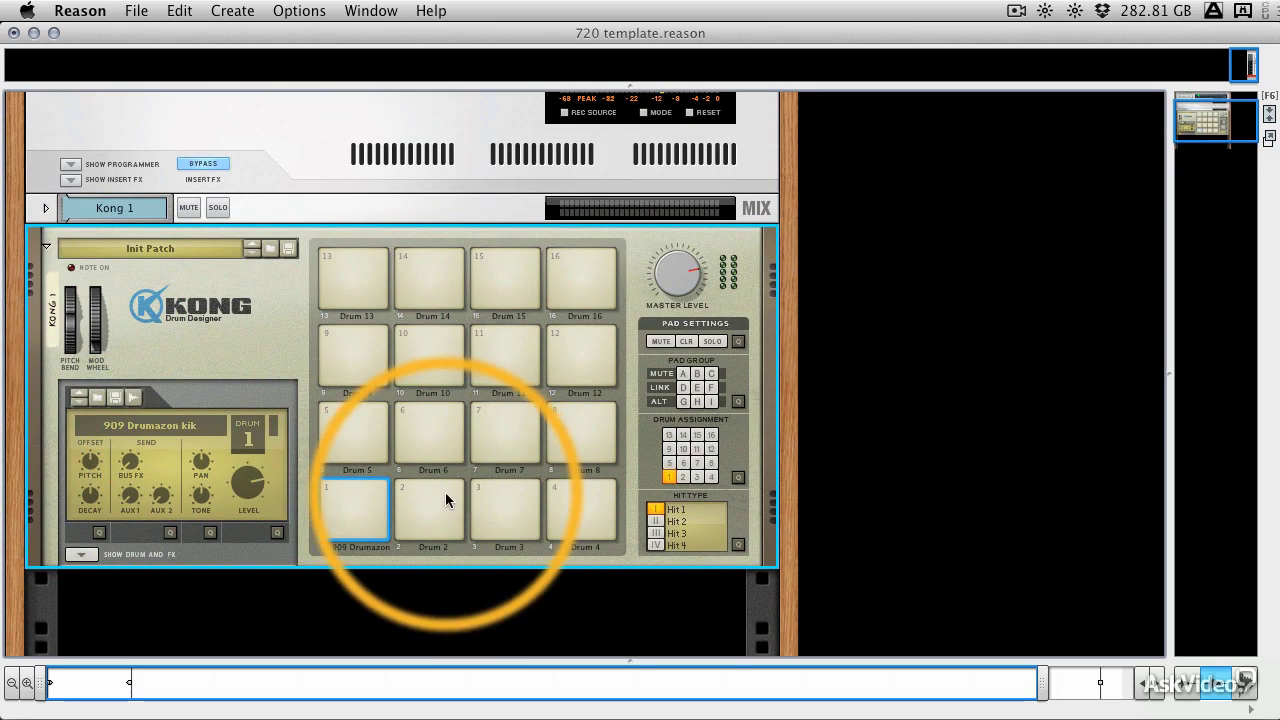
# Select pad 2 and browse Drum-Hits > Dance Mega Drums > KITS > 909 for its sample
pyautogui.click(445, 495)
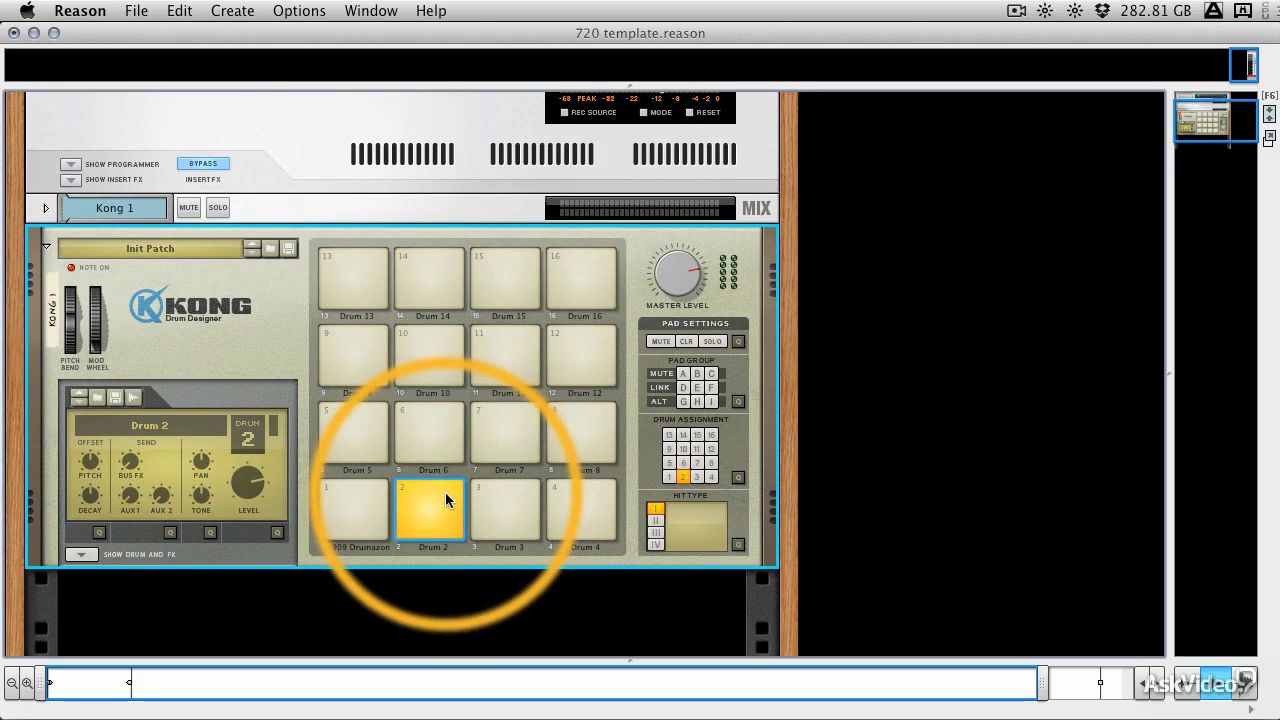
pyautogui.click(97, 399)
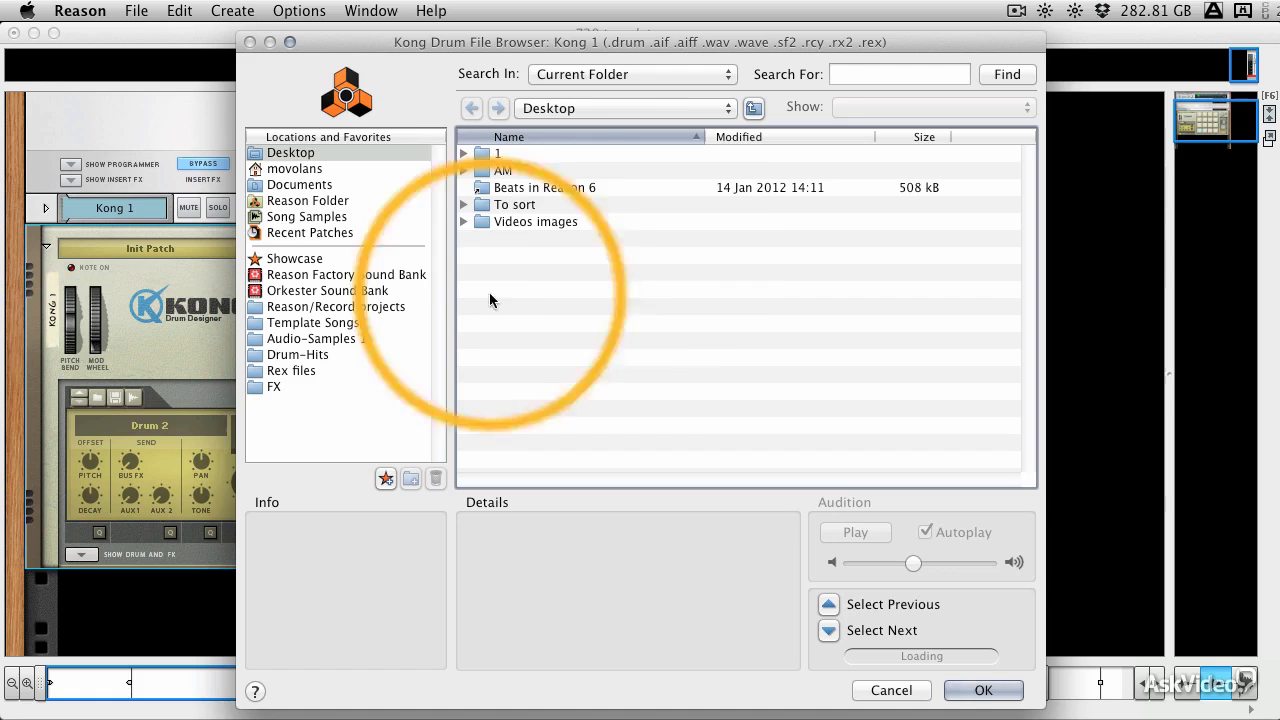
pyautogui.click(318, 340)
pyautogui.click(337, 356)
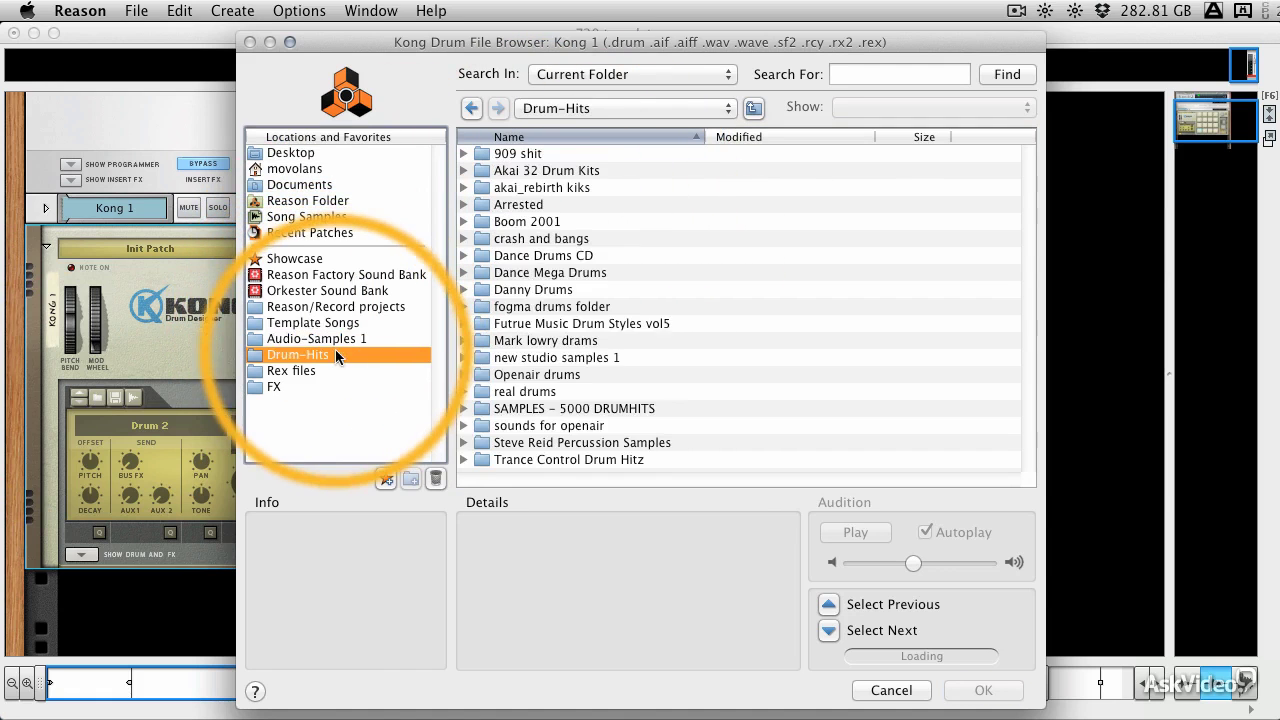
pyautogui.doubleClick(545, 272)
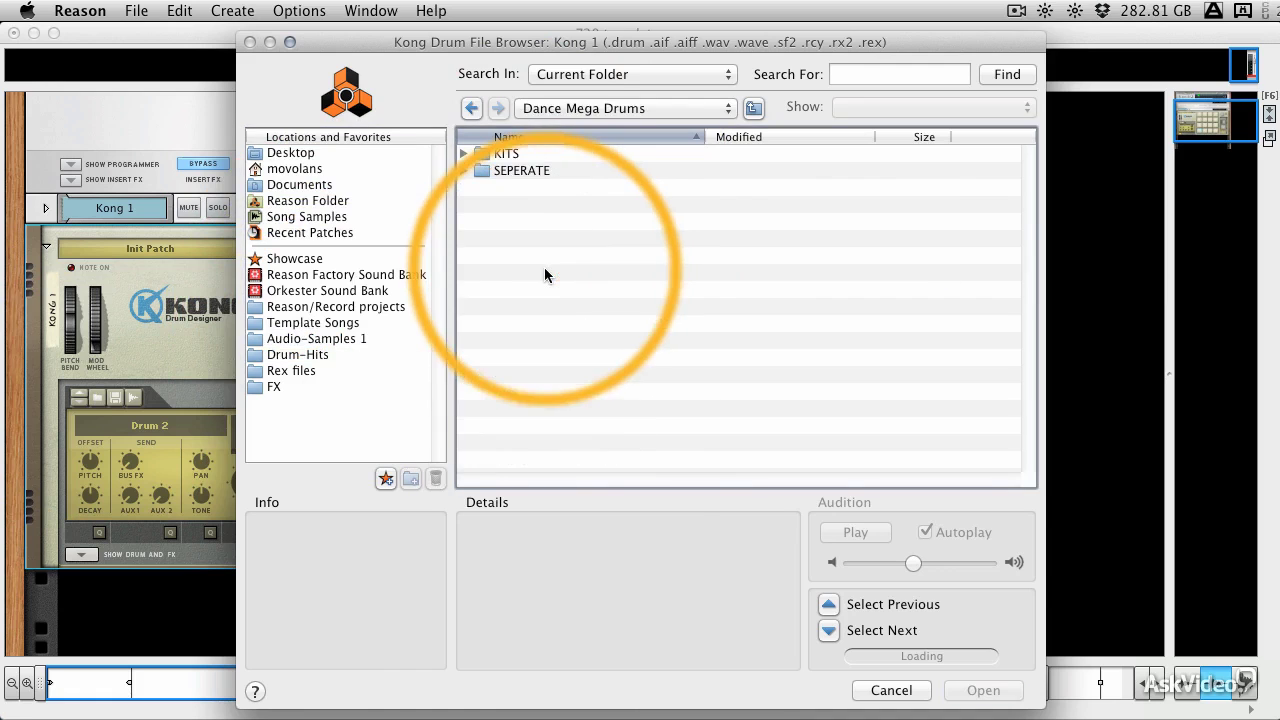
pyautogui.doubleClick(510, 154)
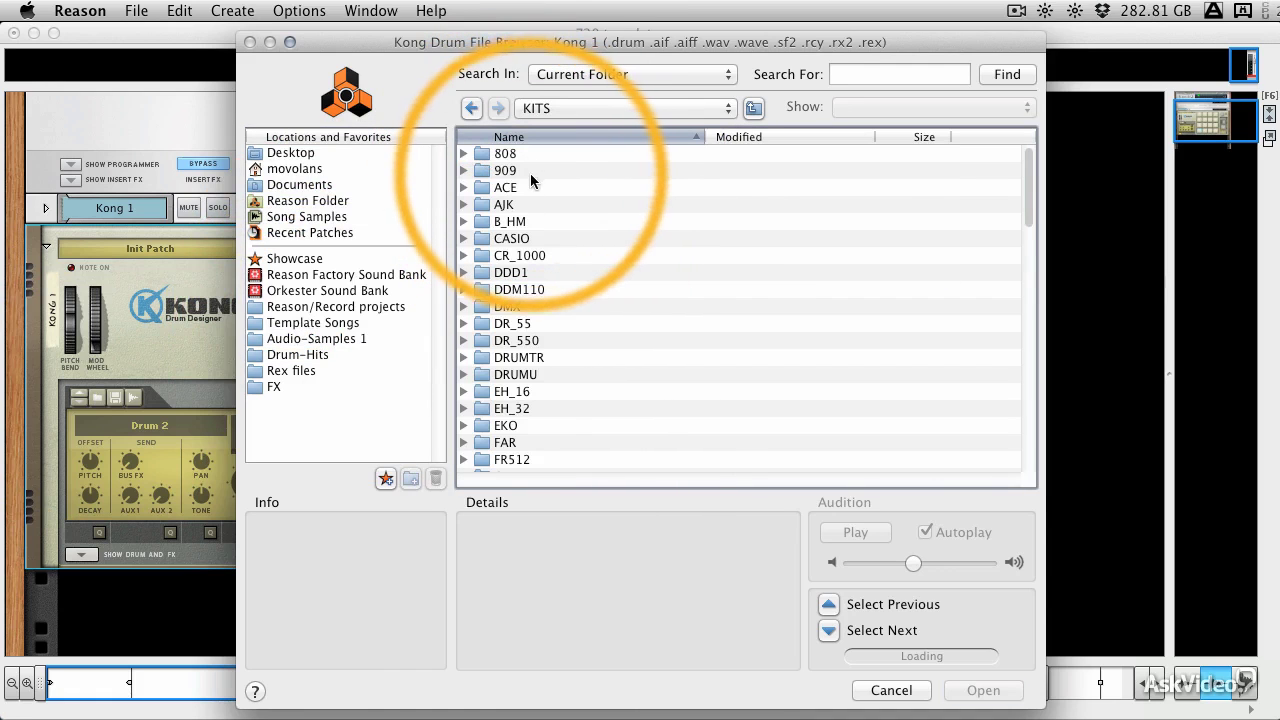
pyautogui.doubleClick(518, 168)
pyautogui.click(553, 176)
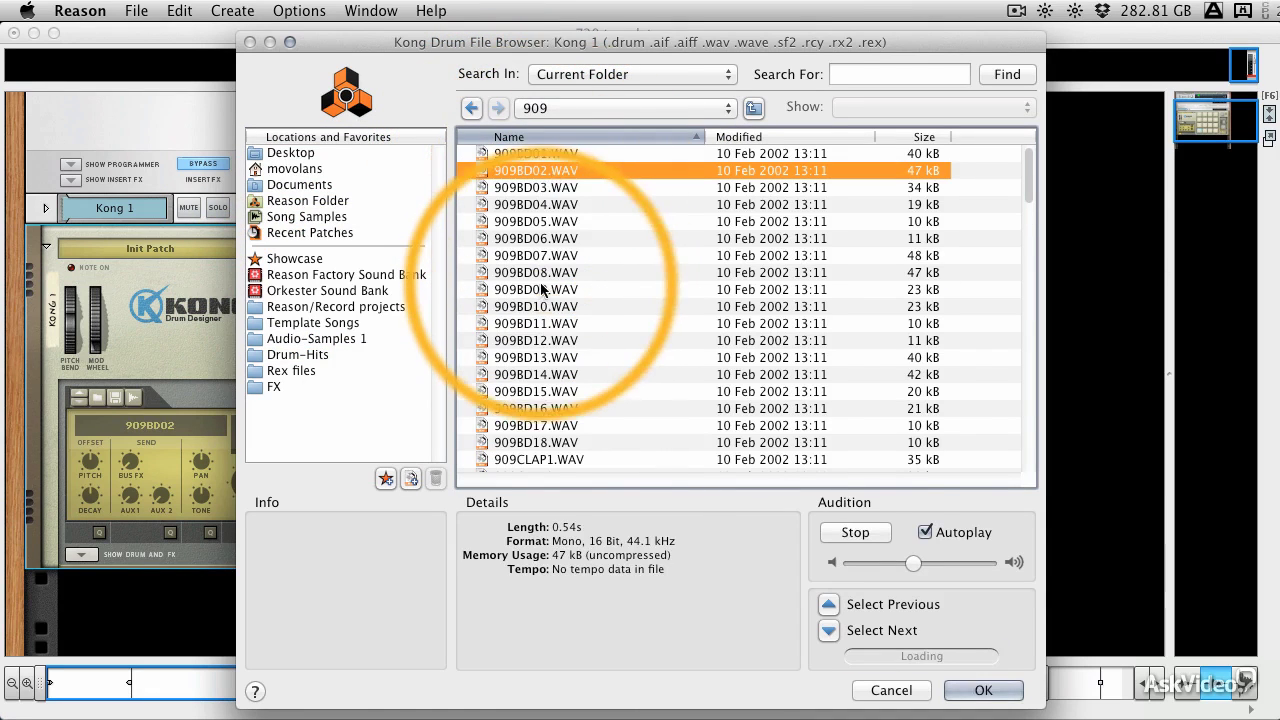
pyautogui.scroll(-3, 528, 243)
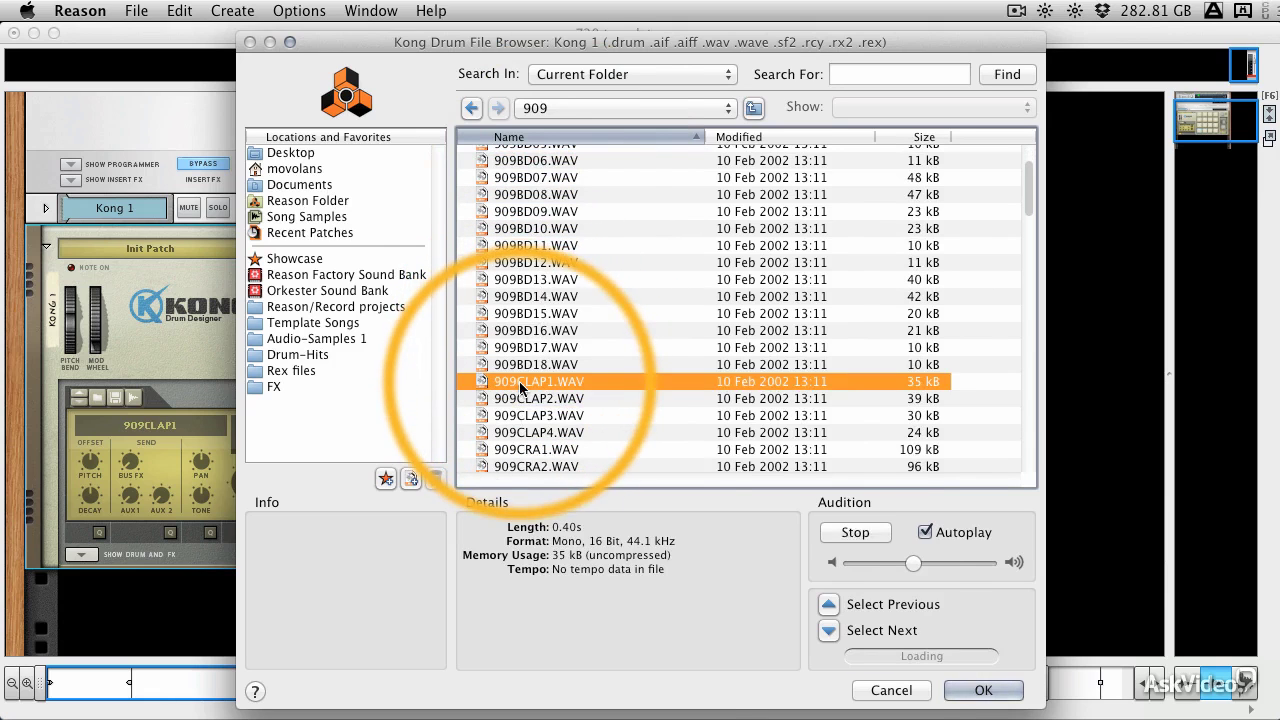
# Load 909CLAP1 onto pad 2 and audition the kick and clap pads
pyautogui.click(975, 689)
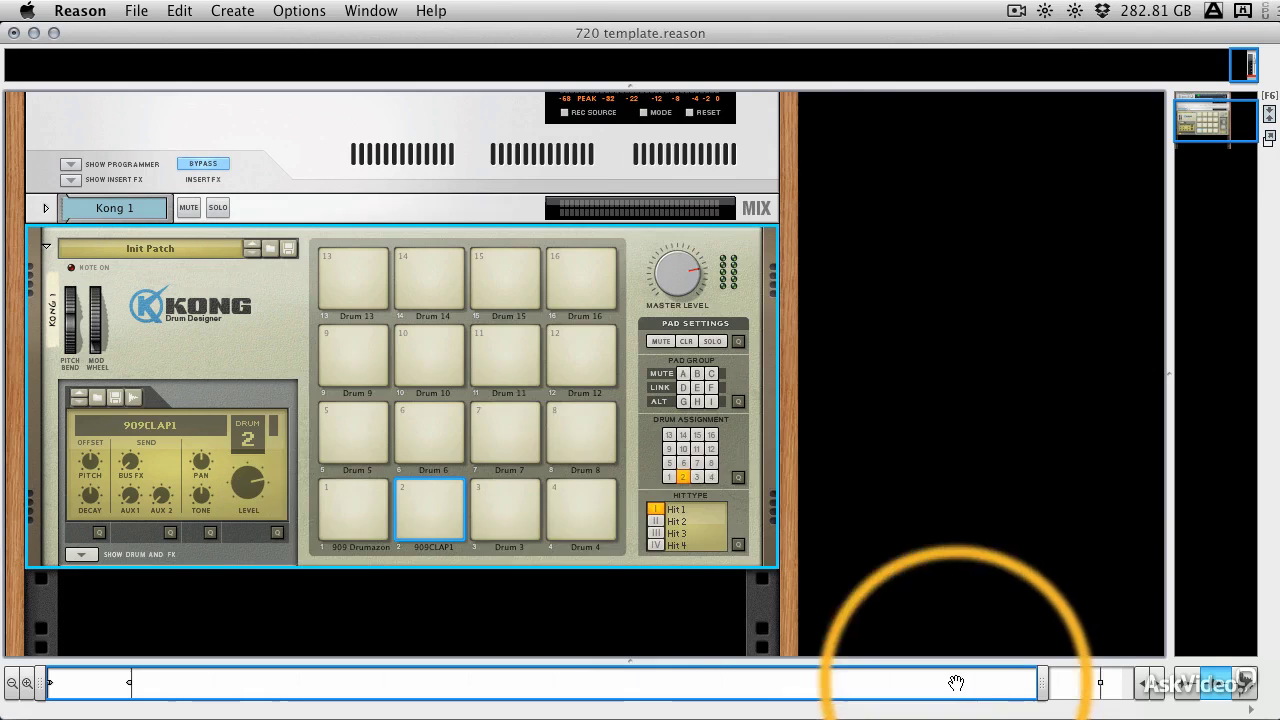
pyautogui.click(380, 493)
pyautogui.click(480, 495)
pyautogui.click(436, 495)
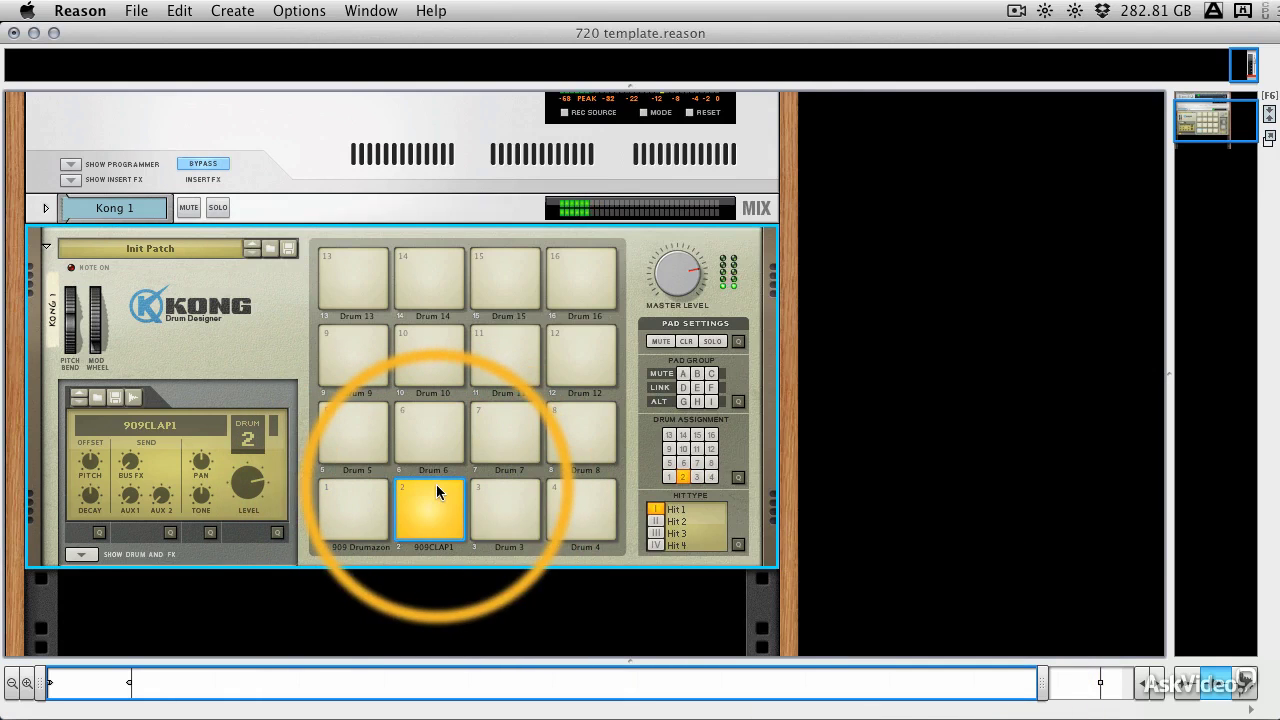
pyautogui.click(353, 490)
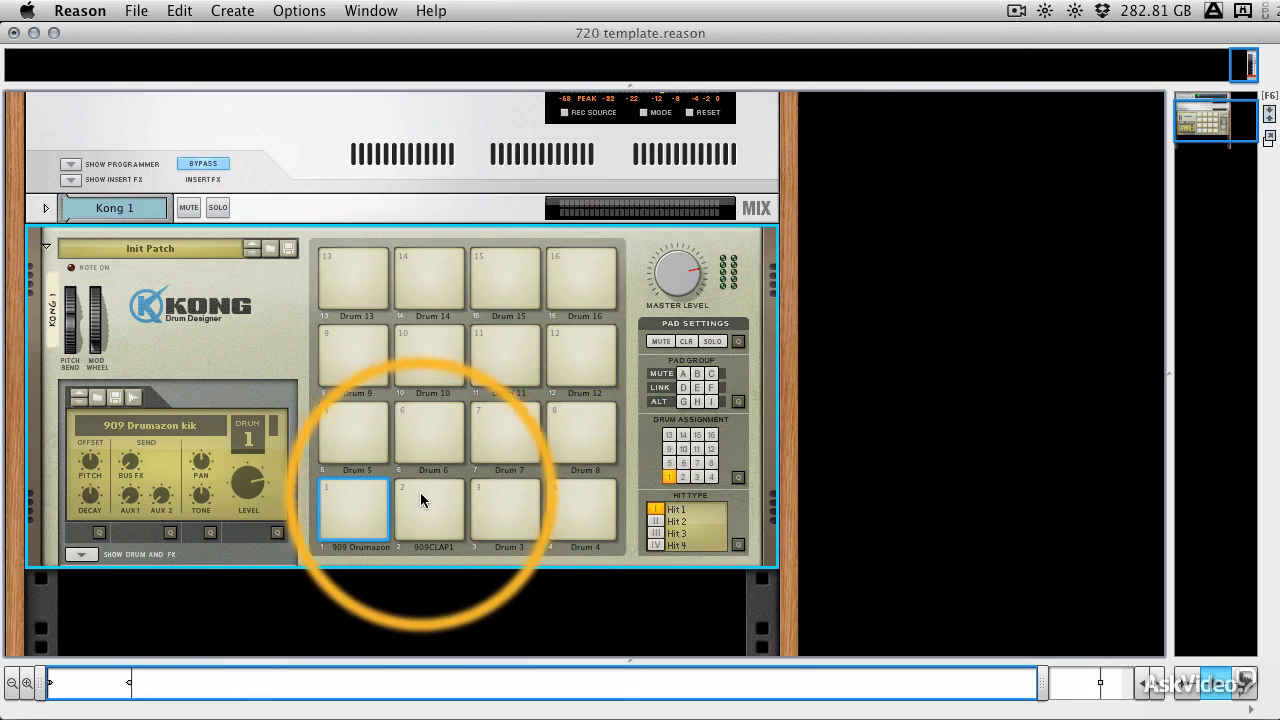
pyautogui.click(495, 492)
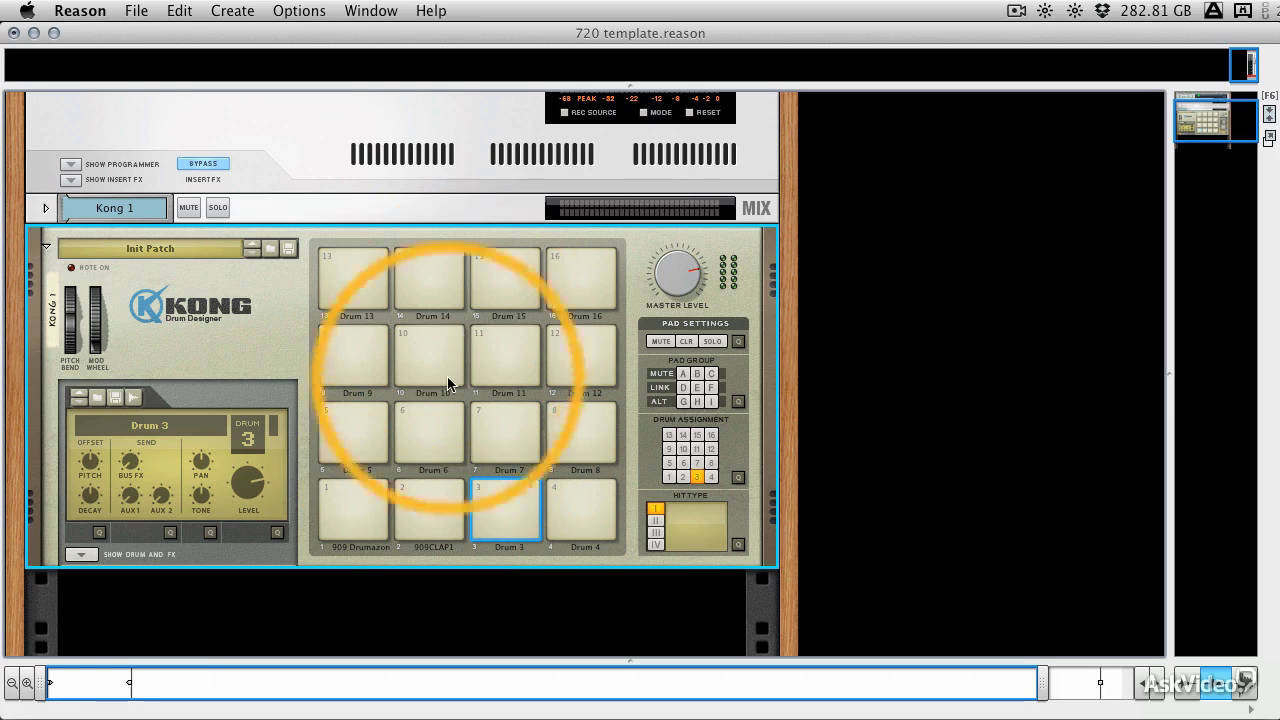
pyautogui.click(420, 490)
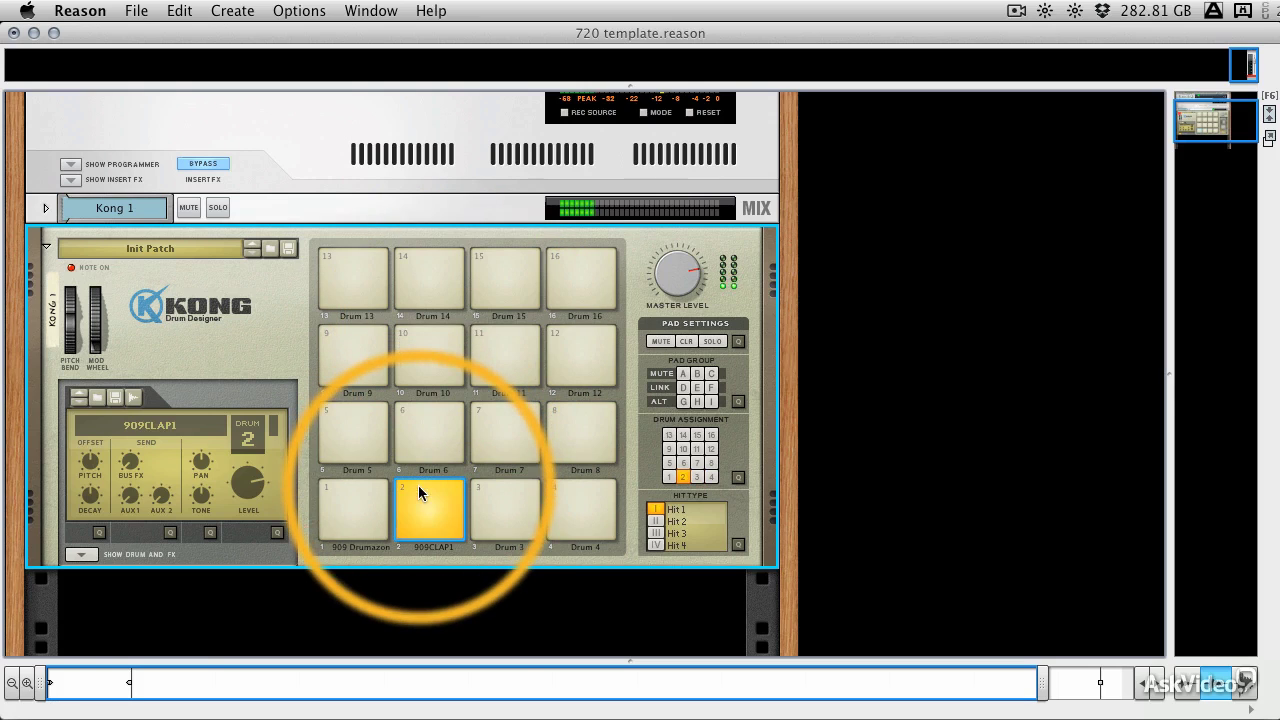
# Label pad 2 Clap and rename pad 1 to 'Kik 1'
pyautogui.doubleClick(430, 546)
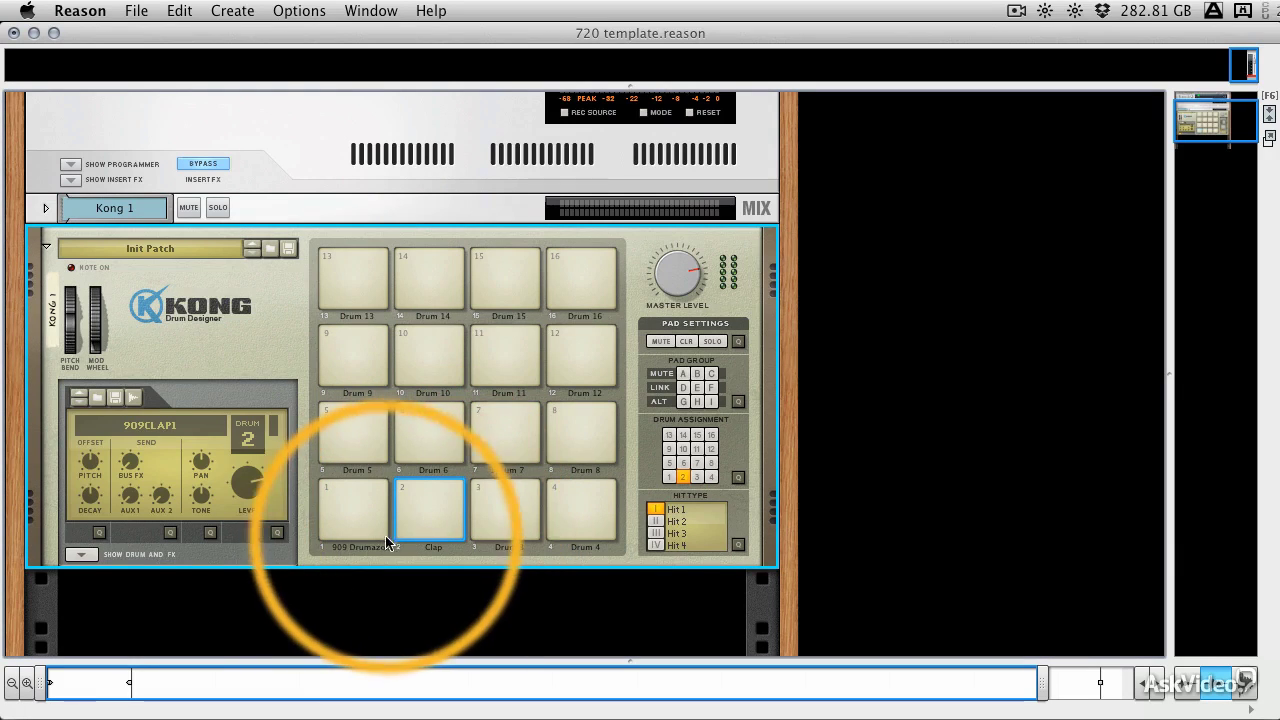
pyautogui.doubleClick(361, 547)
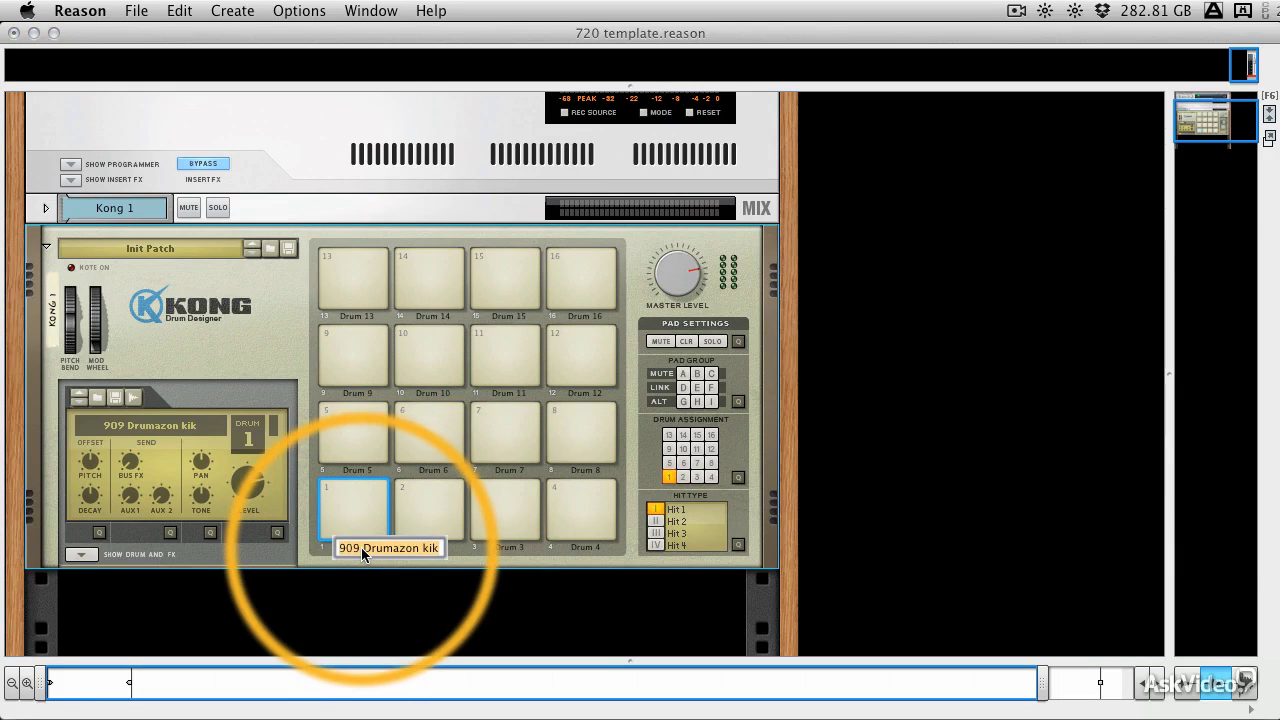
pyautogui.write('Kik 1')
pyautogui.press('Return')
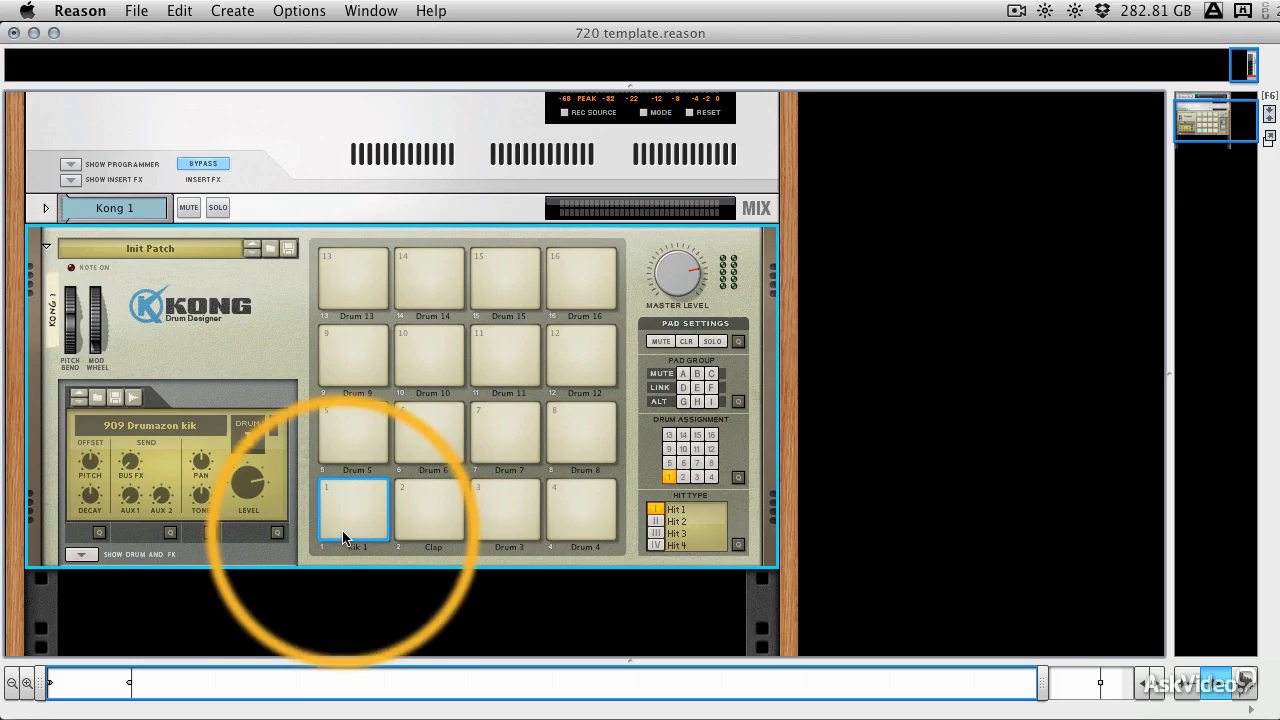
pyautogui.click(351, 485)
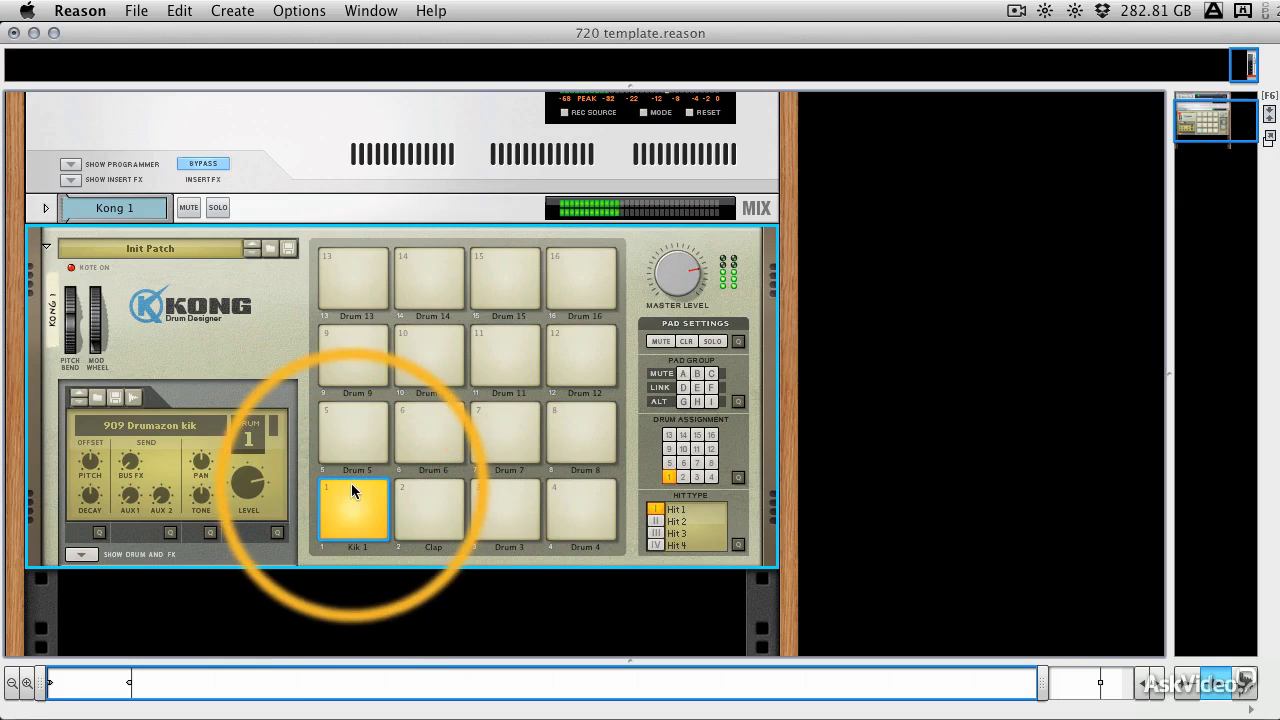
# Switch pad 1's sample to cmos_kik and audition the Kik 1 and Clap pads
pyautogui.click(162, 427)
pyautogui.moveTo(176, 432); pyautogui.dragTo(222, 499)
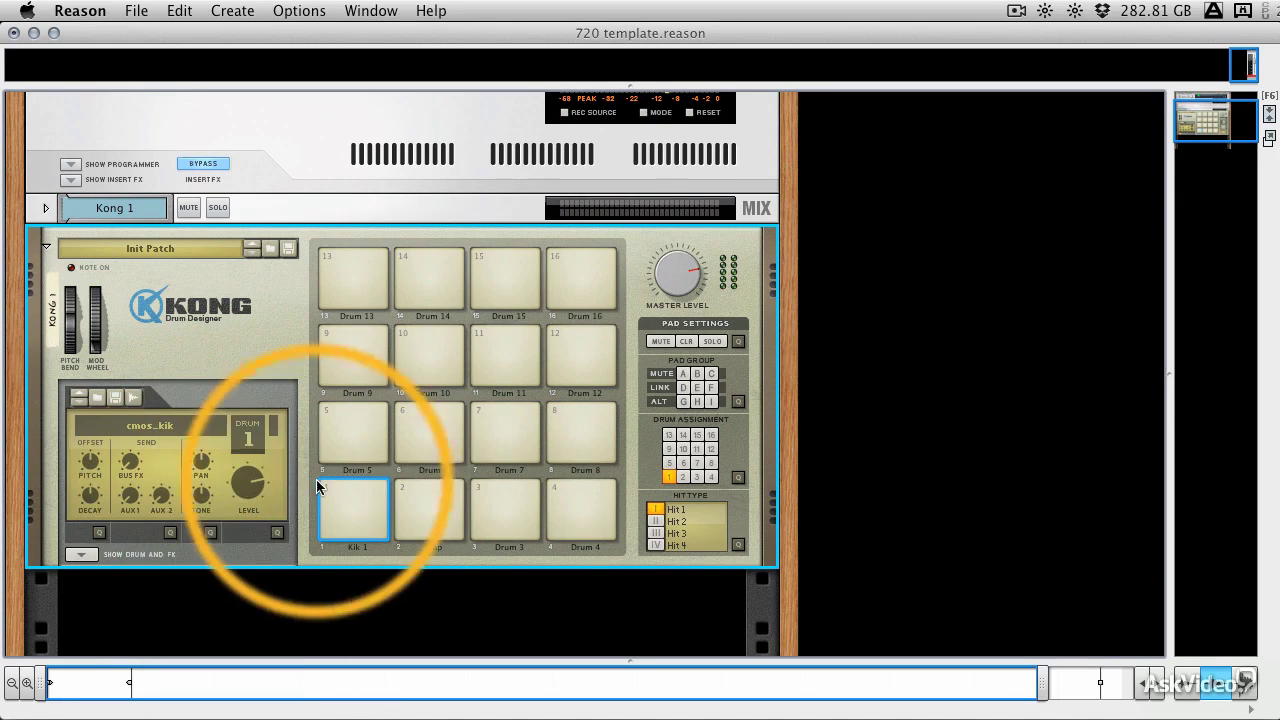
pyautogui.click(359, 490)
pyautogui.click(432, 498)
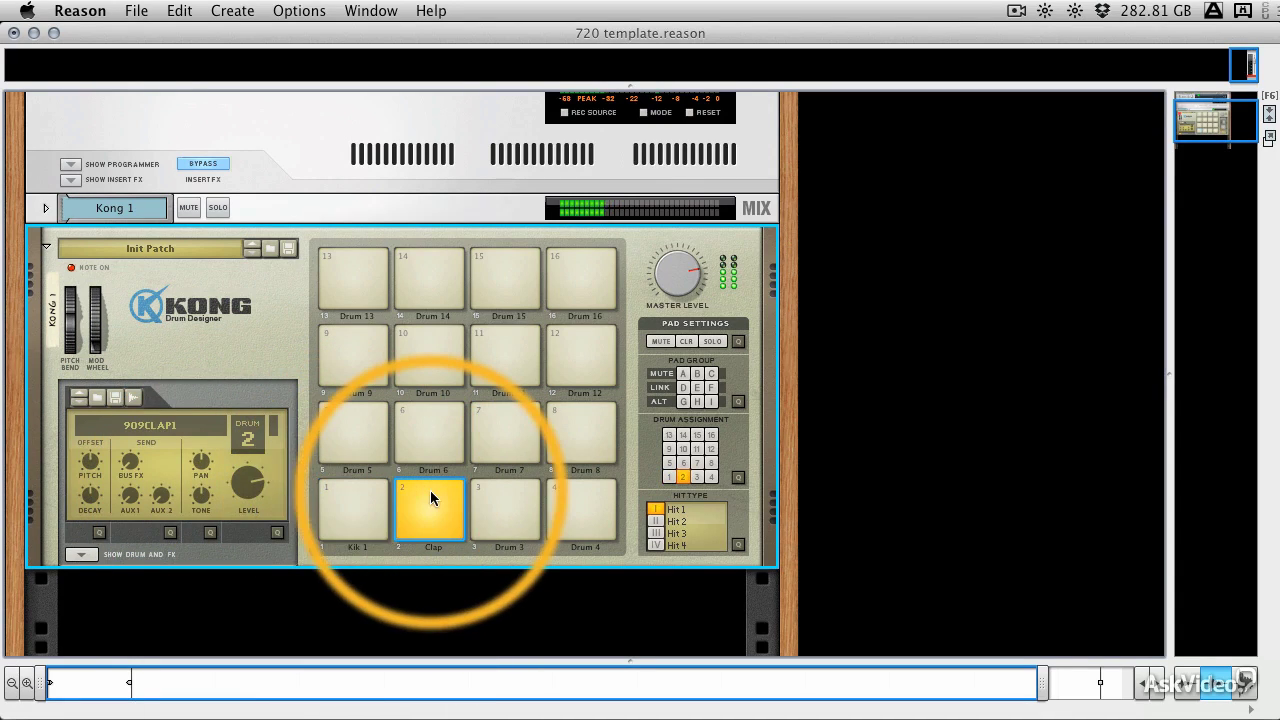
pyautogui.click(362, 492)
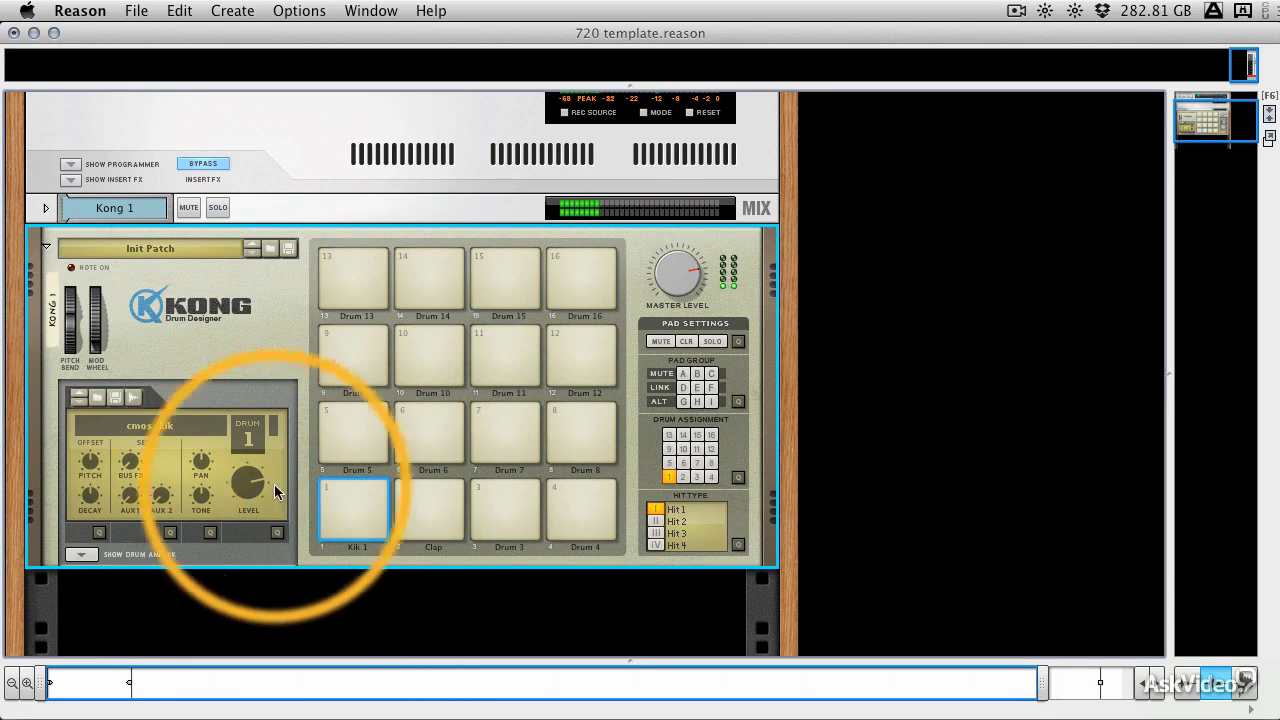
# Leave the kick sample unchanged and select the Clap pad
pyautogui.click(137, 427)
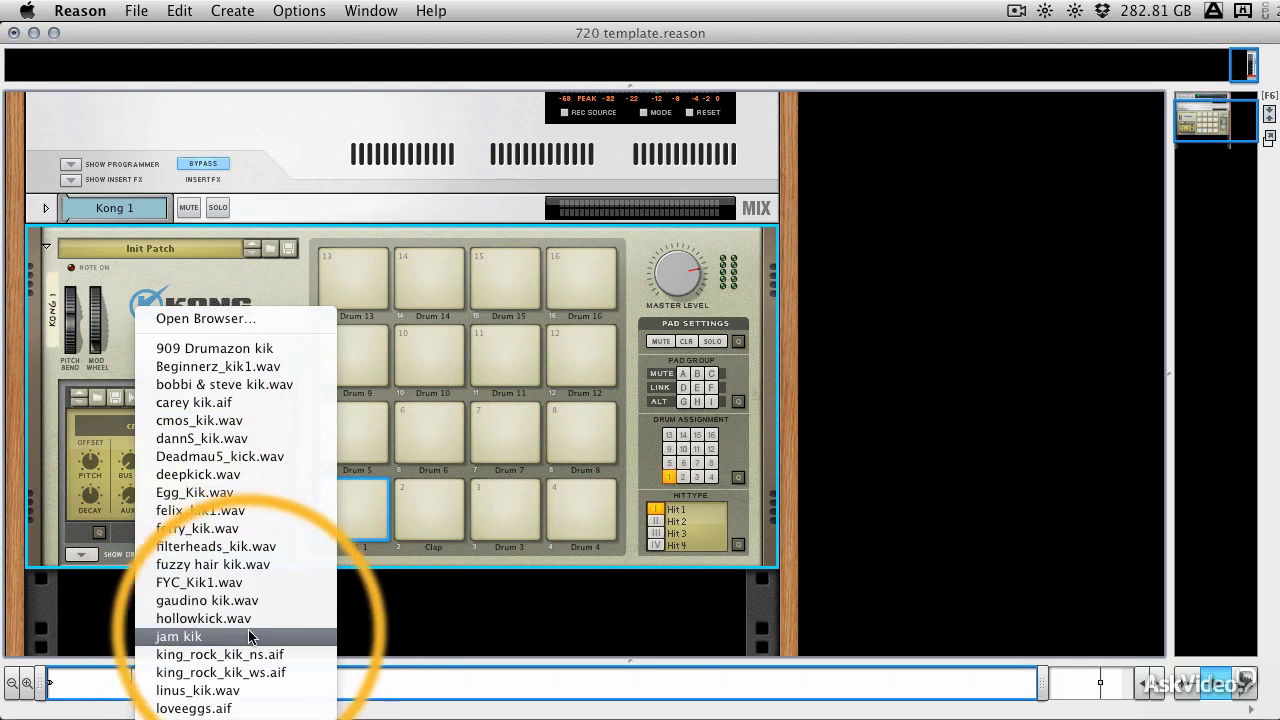
pyautogui.press('Escape')
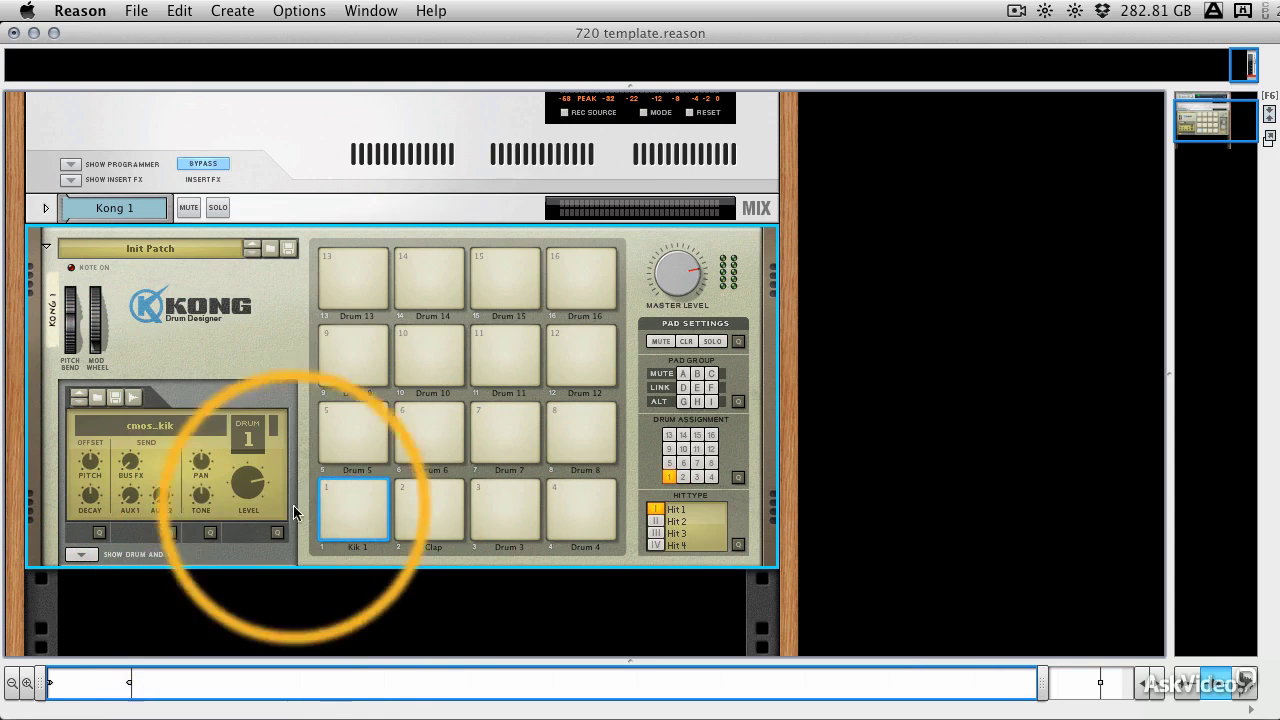
pyautogui.click(356, 476)
pyautogui.click(415, 484)
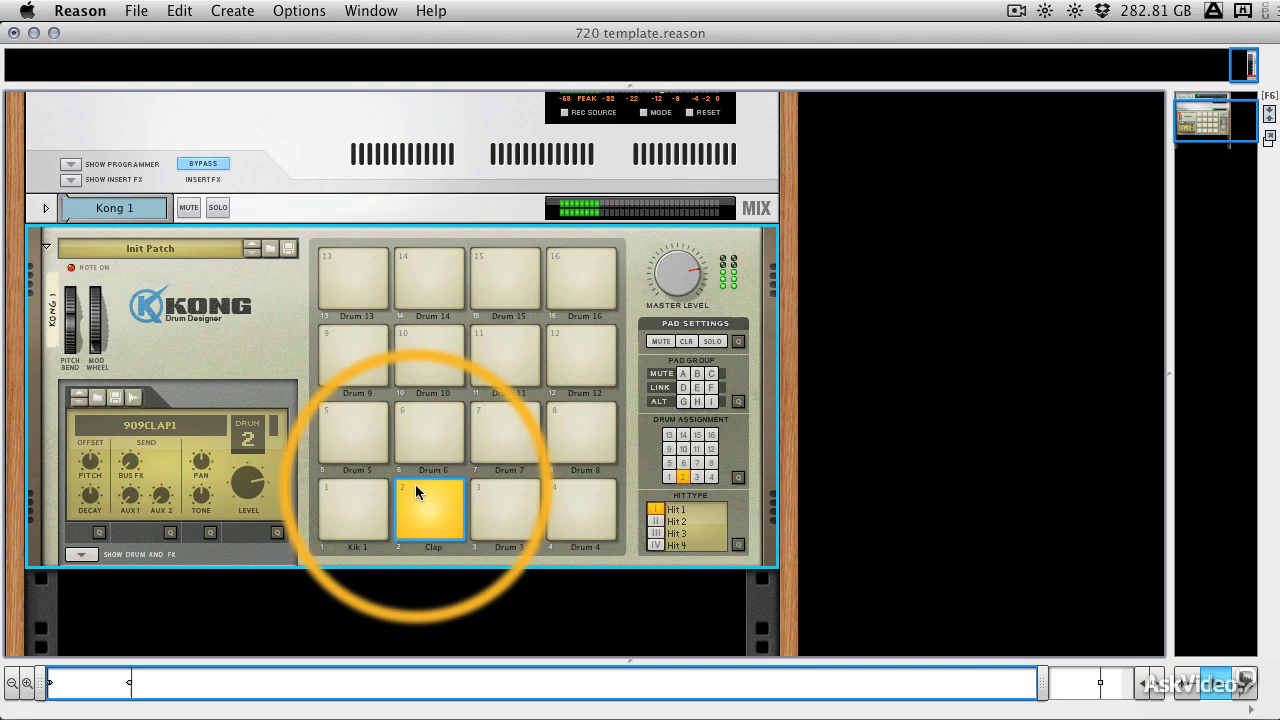
# Choose 909SD05 as the Clap pad's sample and audition it against Kik 1
pyautogui.click(154, 422)
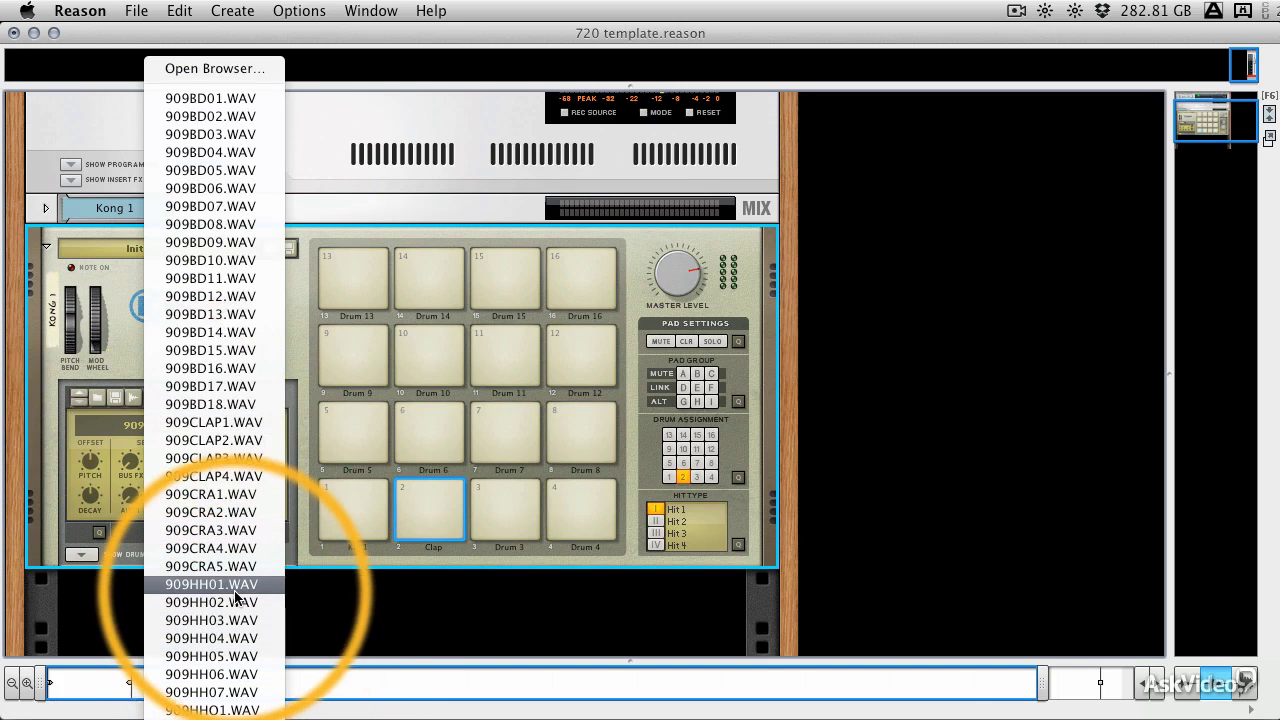
pyautogui.scroll(-3, 236, 598)
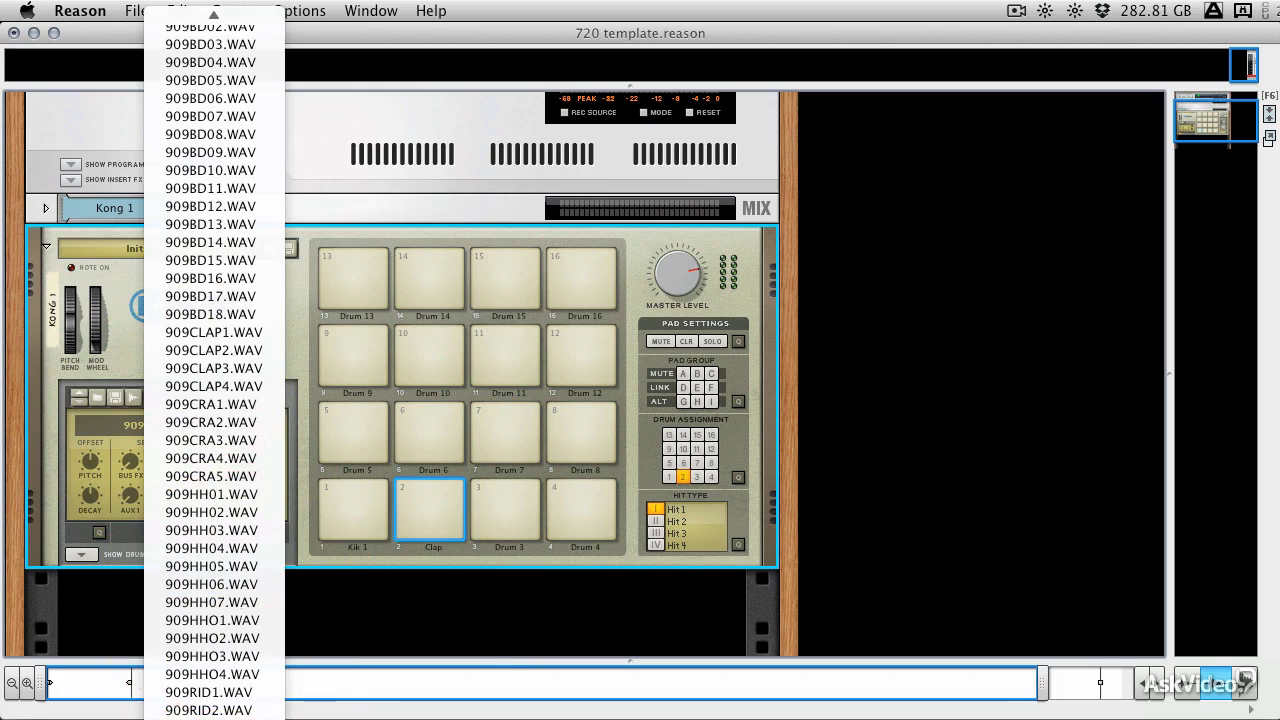
pyautogui.click(412, 503)
pyautogui.click(412, 503)
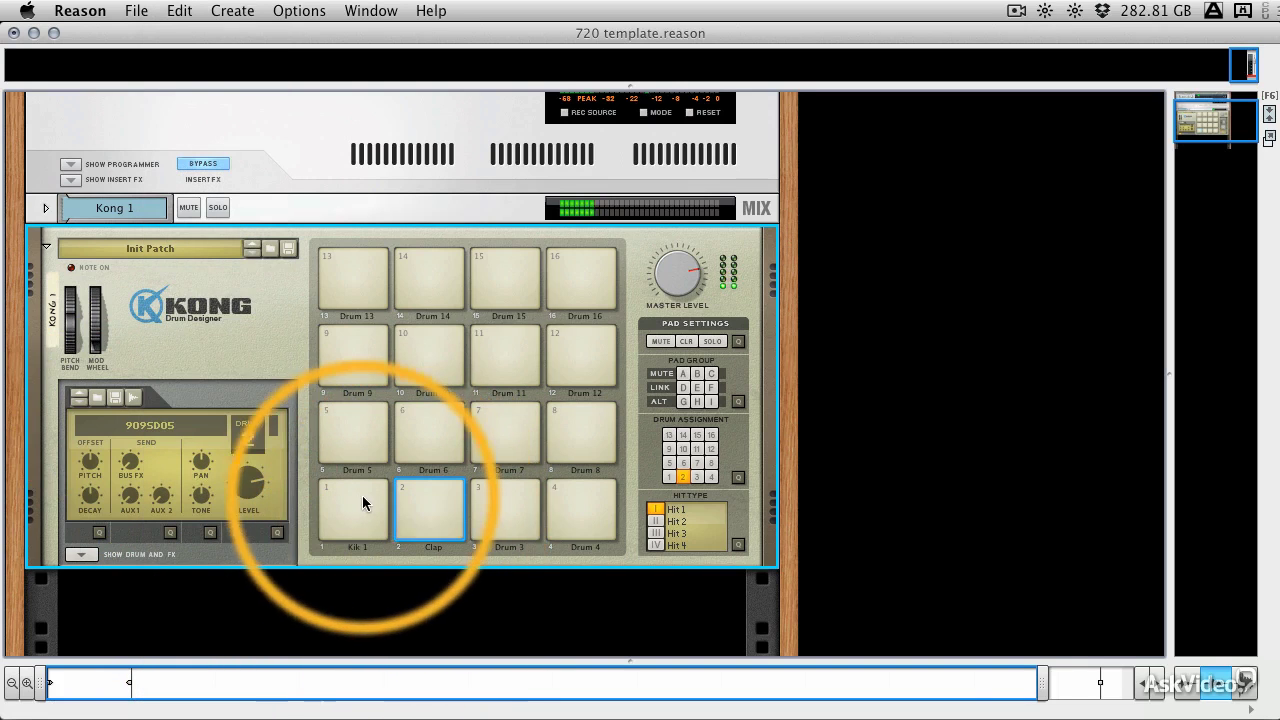
pyautogui.click(362, 495)
pyautogui.click(431, 487)
pyautogui.click(368, 486)
pyautogui.click(426, 487)
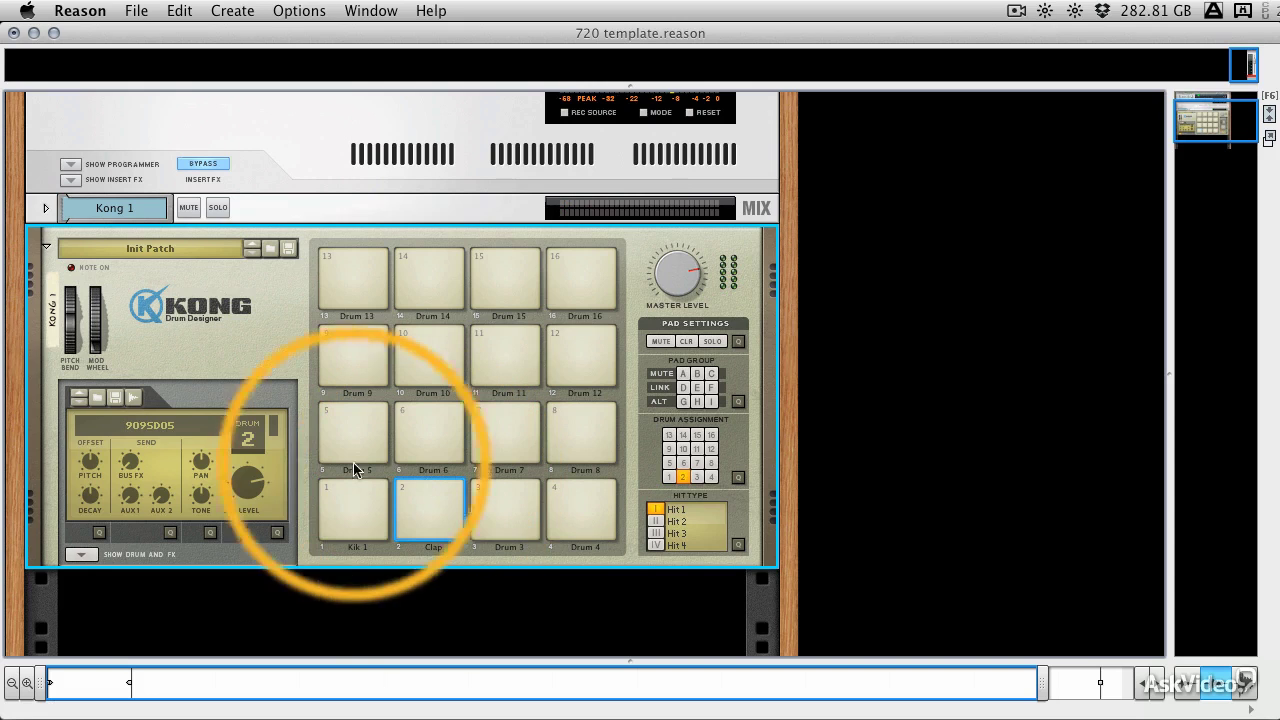
# Save the Kong patch to the Desktop as 'kit 1'
pyautogui.click(116, 399)
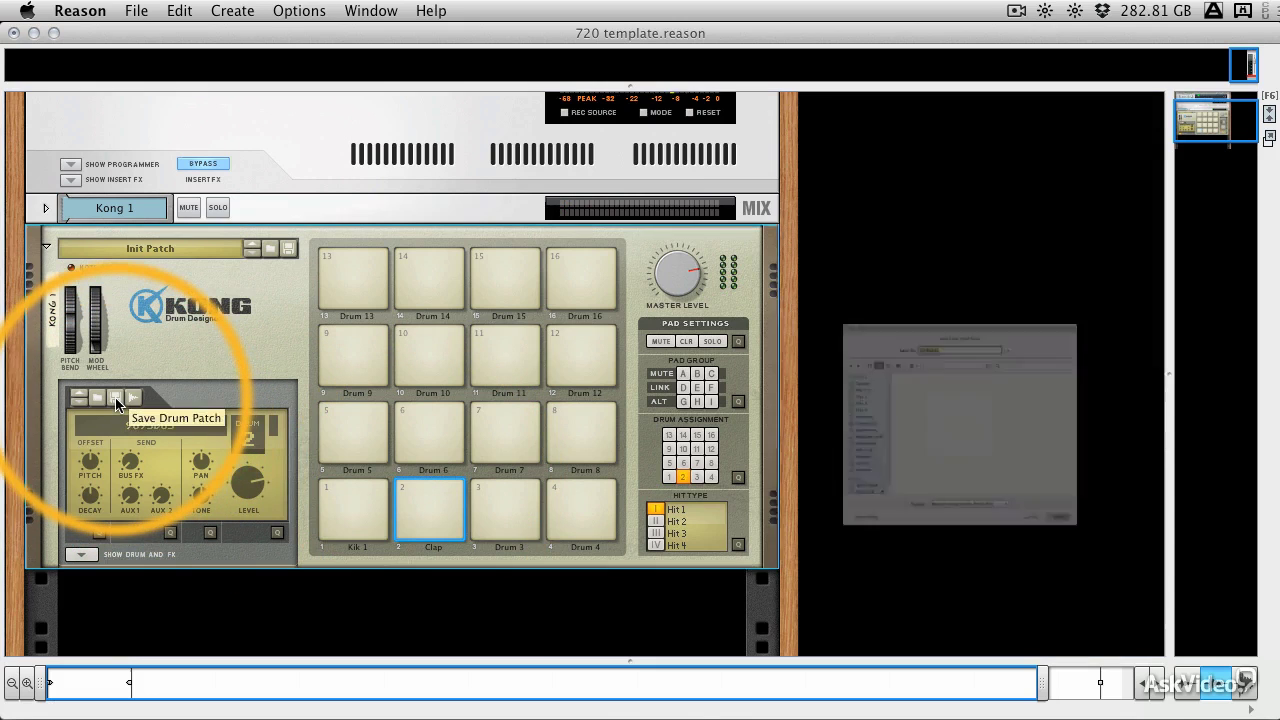
pyautogui.click(1170, 703)
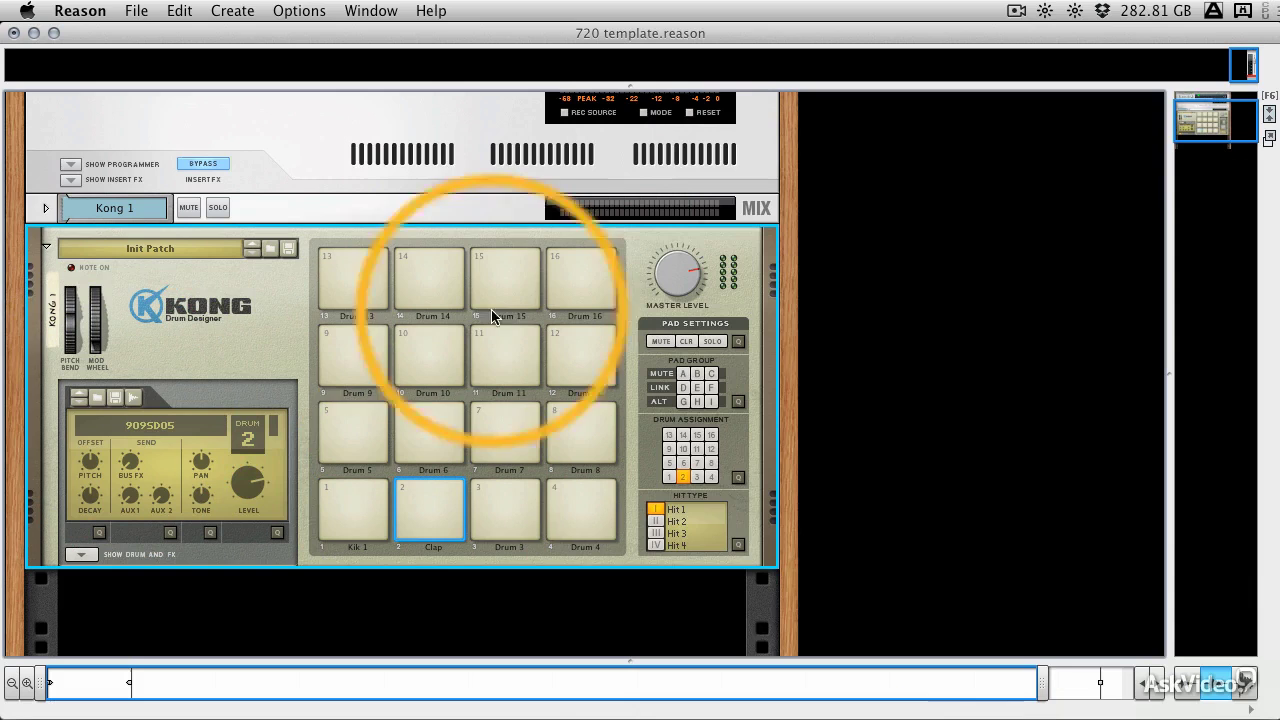
pyautogui.click(287, 249)
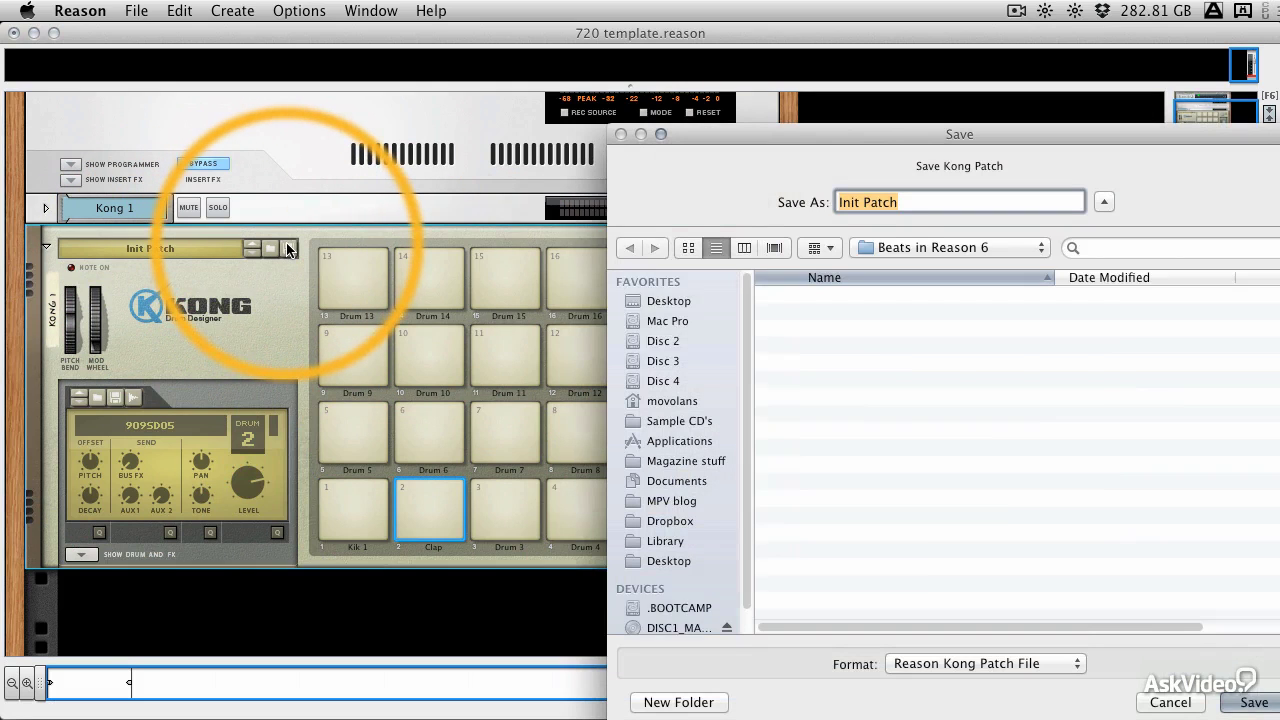
pyautogui.moveTo(803, 131); pyautogui.dragTo(411, 87)
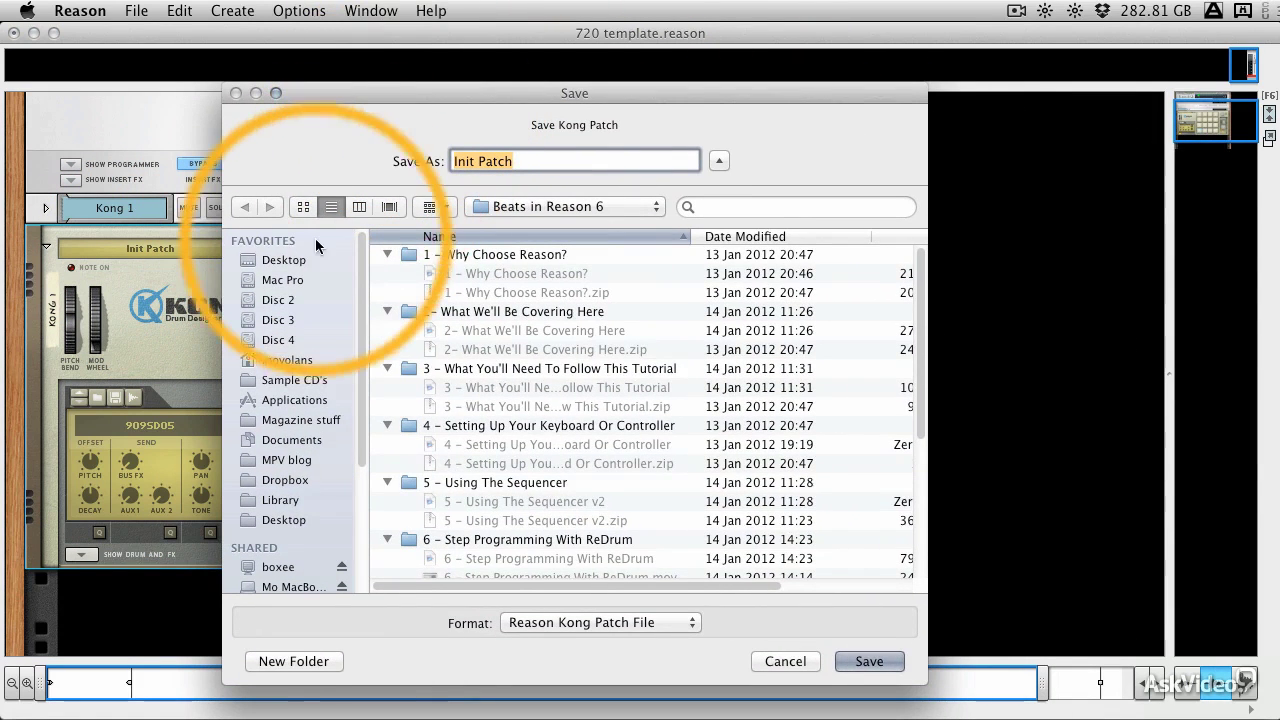
pyautogui.click(285, 260)
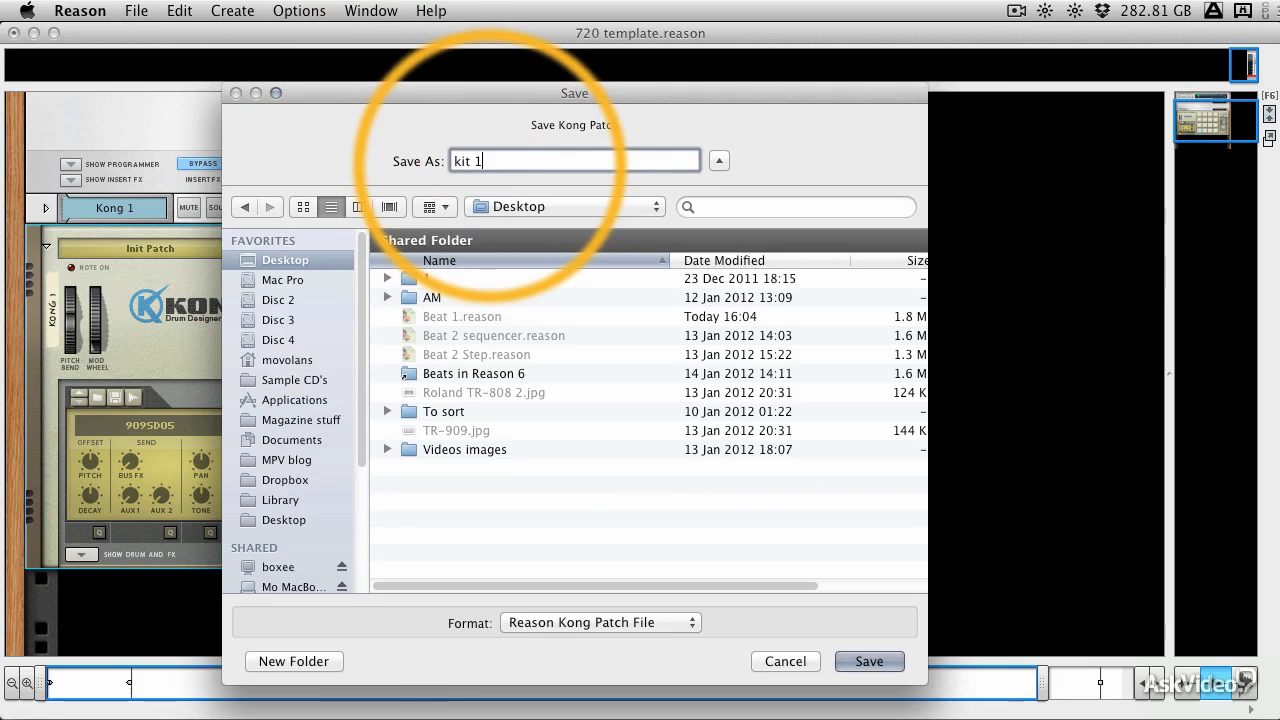
pyautogui.write('kit 1')
pyautogui.press('Return')
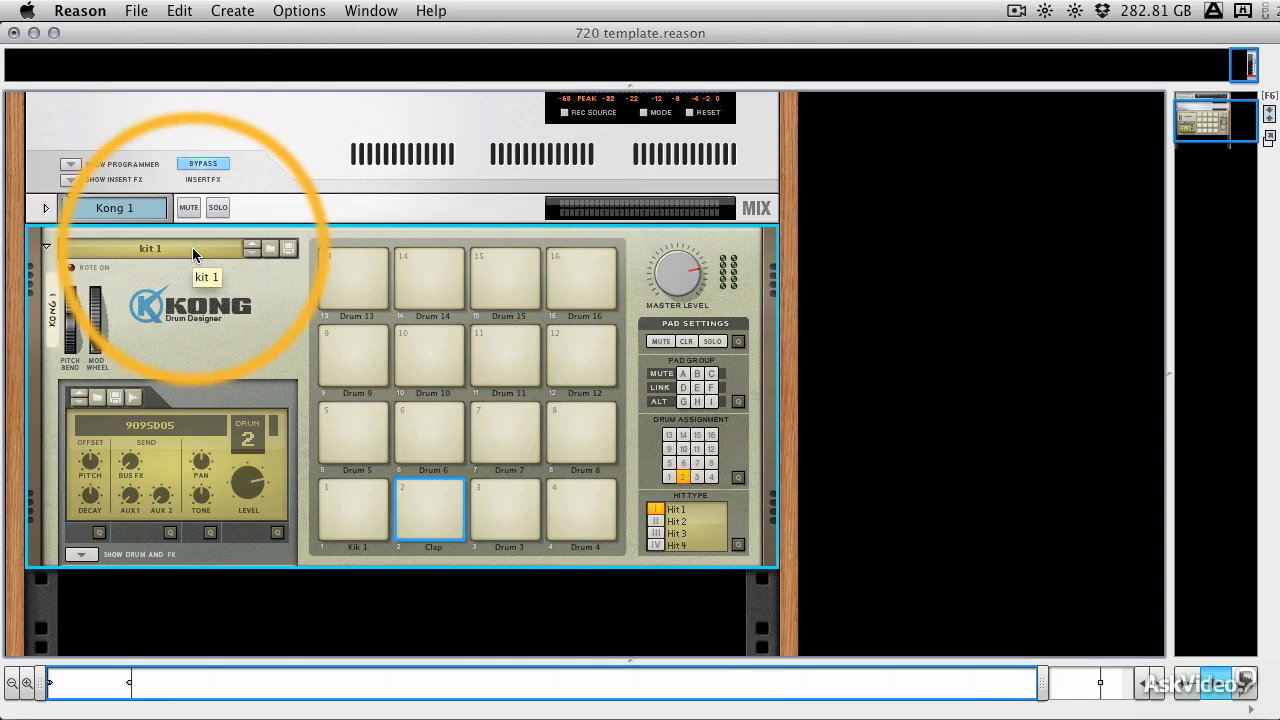
# Add a Redrum Drum Computer, Redrum 1, below the Kong
pyautogui.scroll(-3, 192, 381)
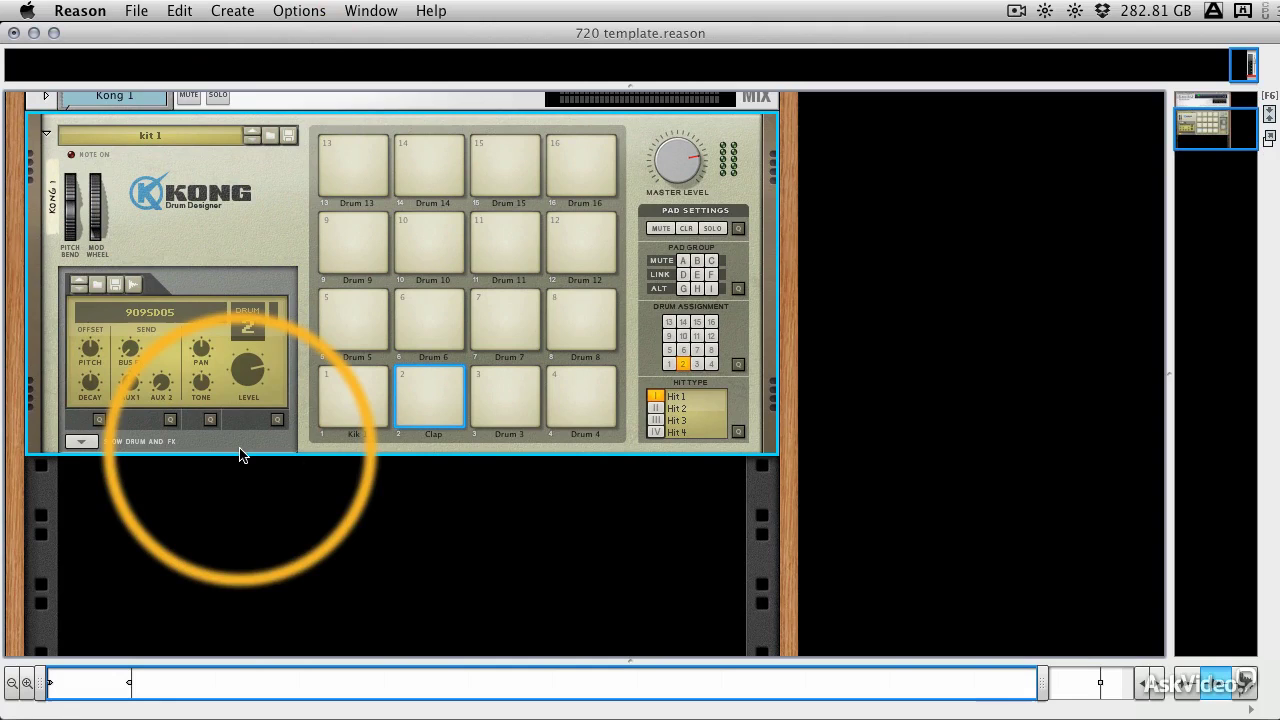
pyautogui.rightClick(216, 514)
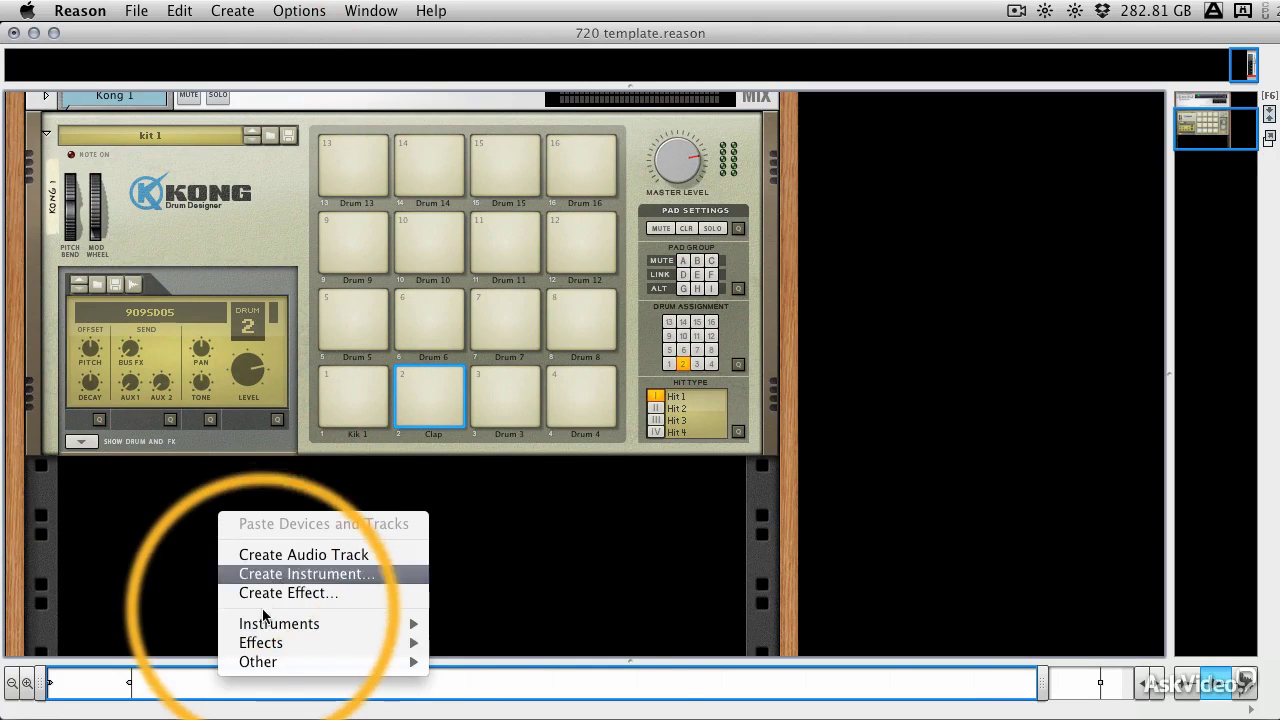
pyautogui.moveTo(274, 630)
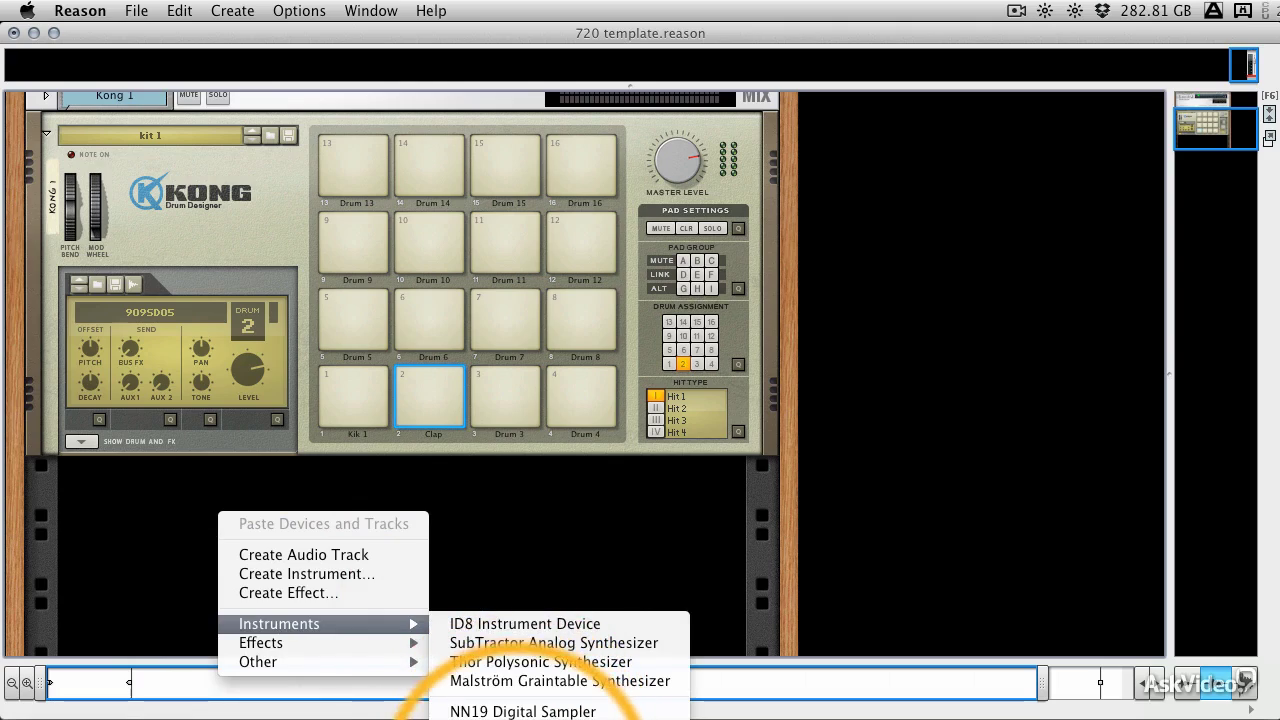
pyautogui.click(443, 587)
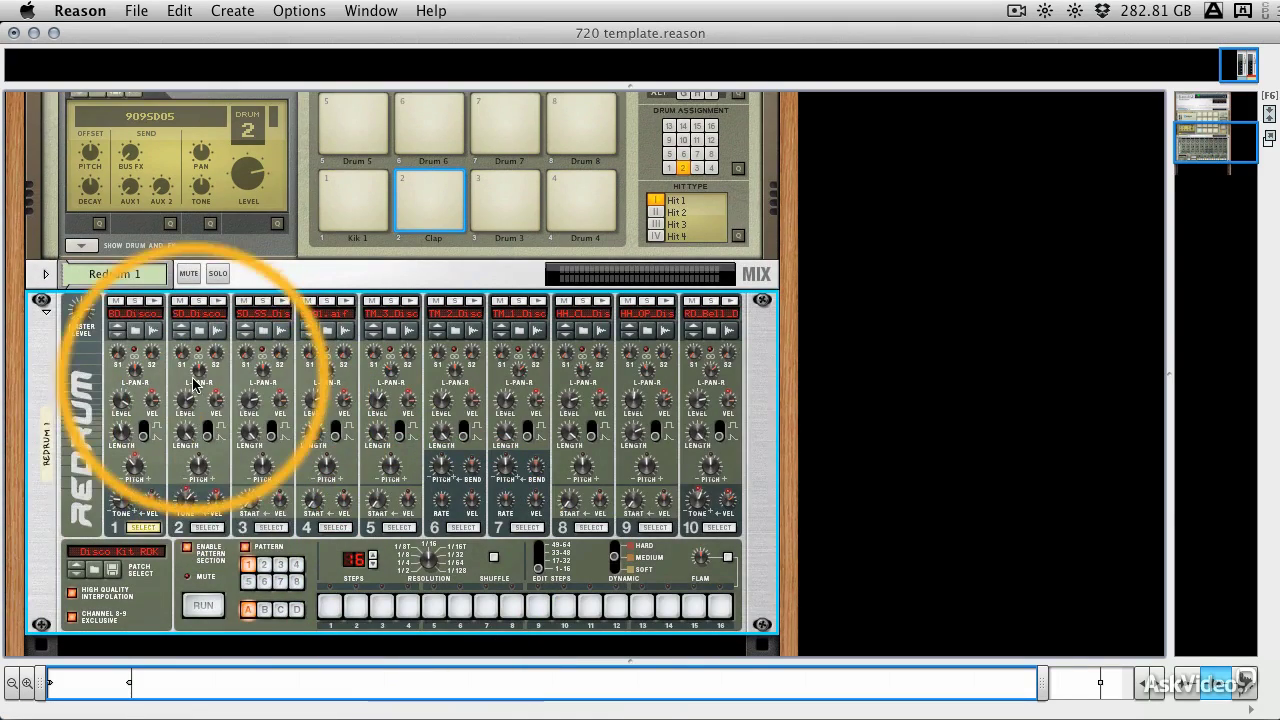
# Audition two default Redrum drums, then initialize the Redrum to an empty patch
pyautogui.scroll(-2, 195, 385)
pyautogui.click(153, 258)
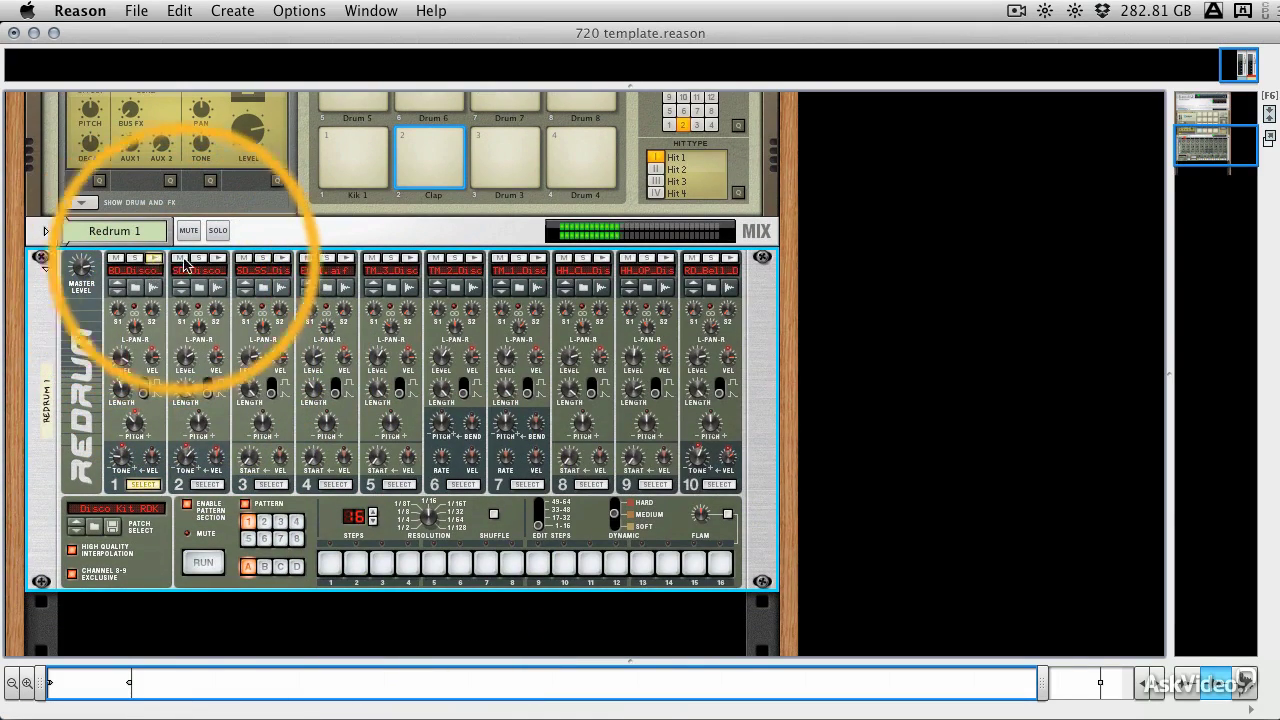
pyautogui.click(282, 258)
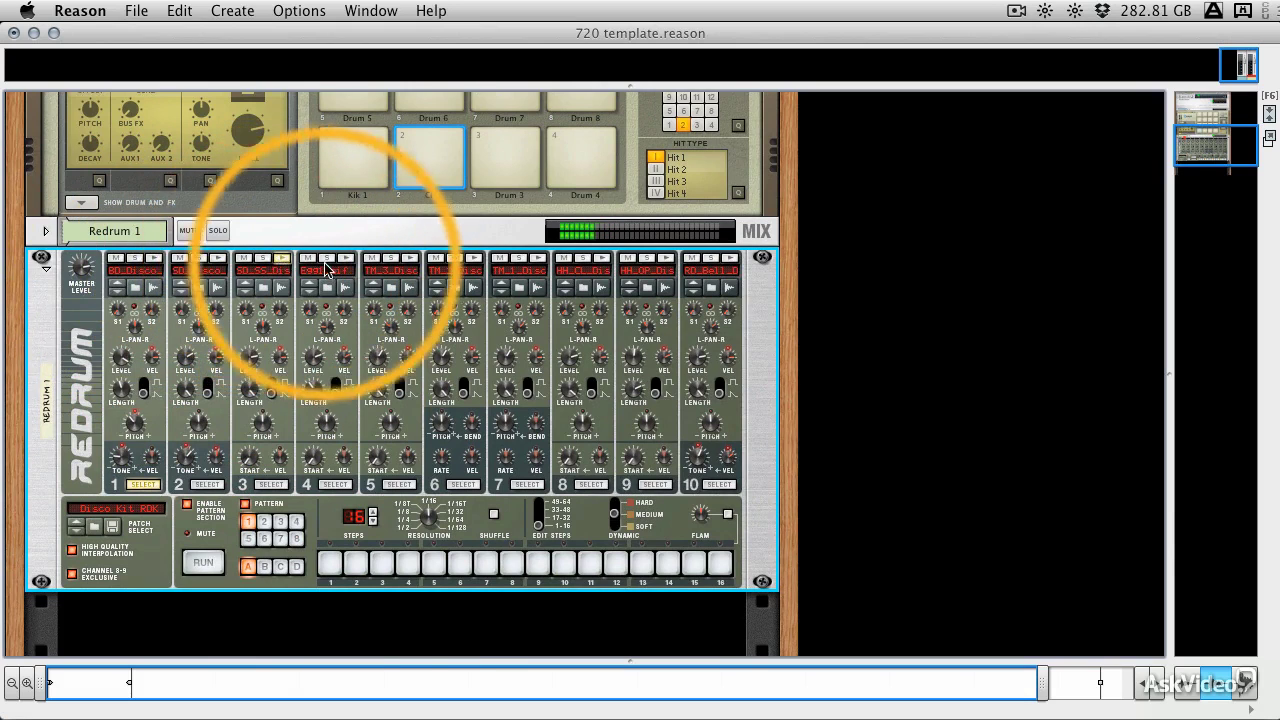
pyautogui.rightClick(50, 316)
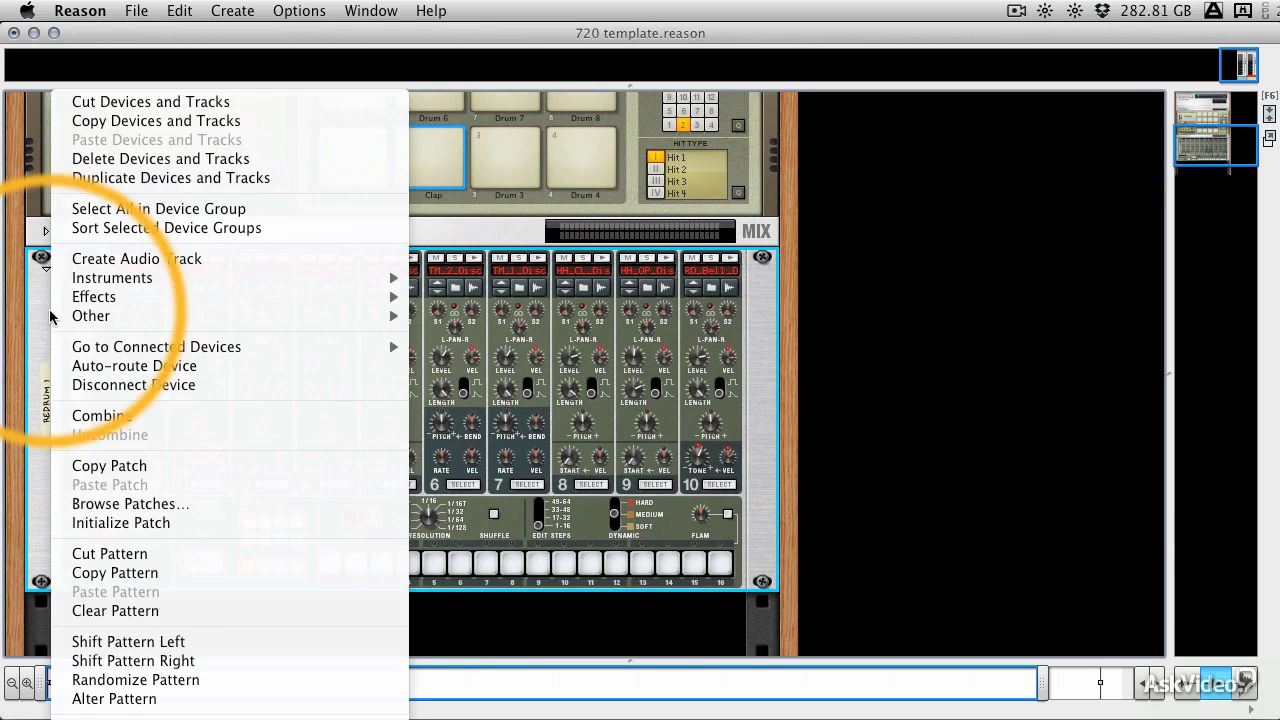
pyautogui.click(144, 524)
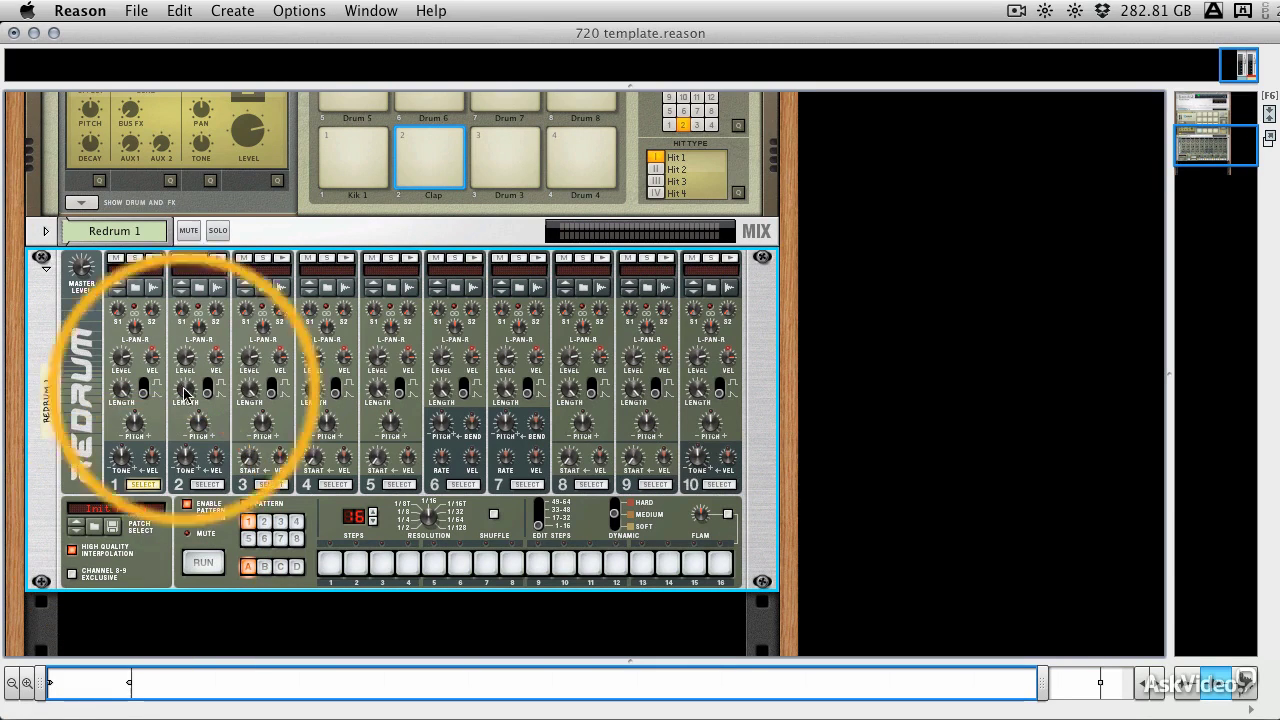
# Load a kick from Mark lowry drams > KICKS into drum 1, settling on KICKS_05
pyautogui.click(137, 290)
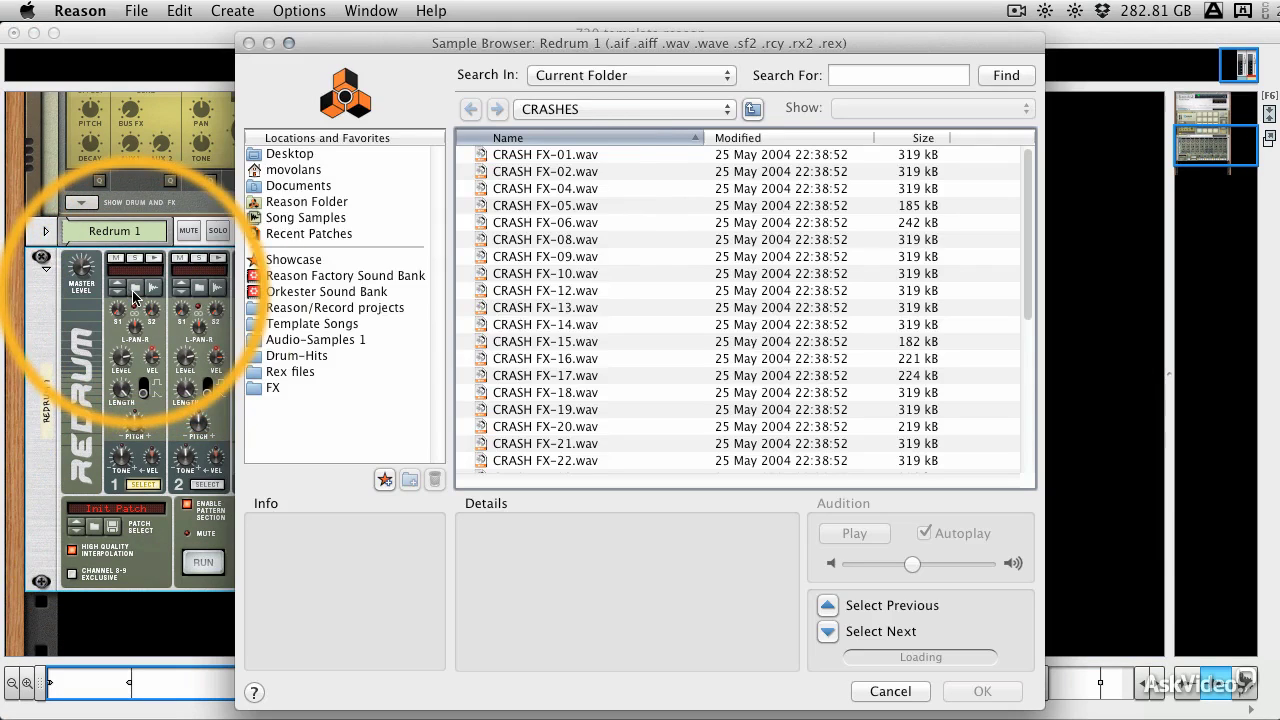
pyautogui.click(537, 110)
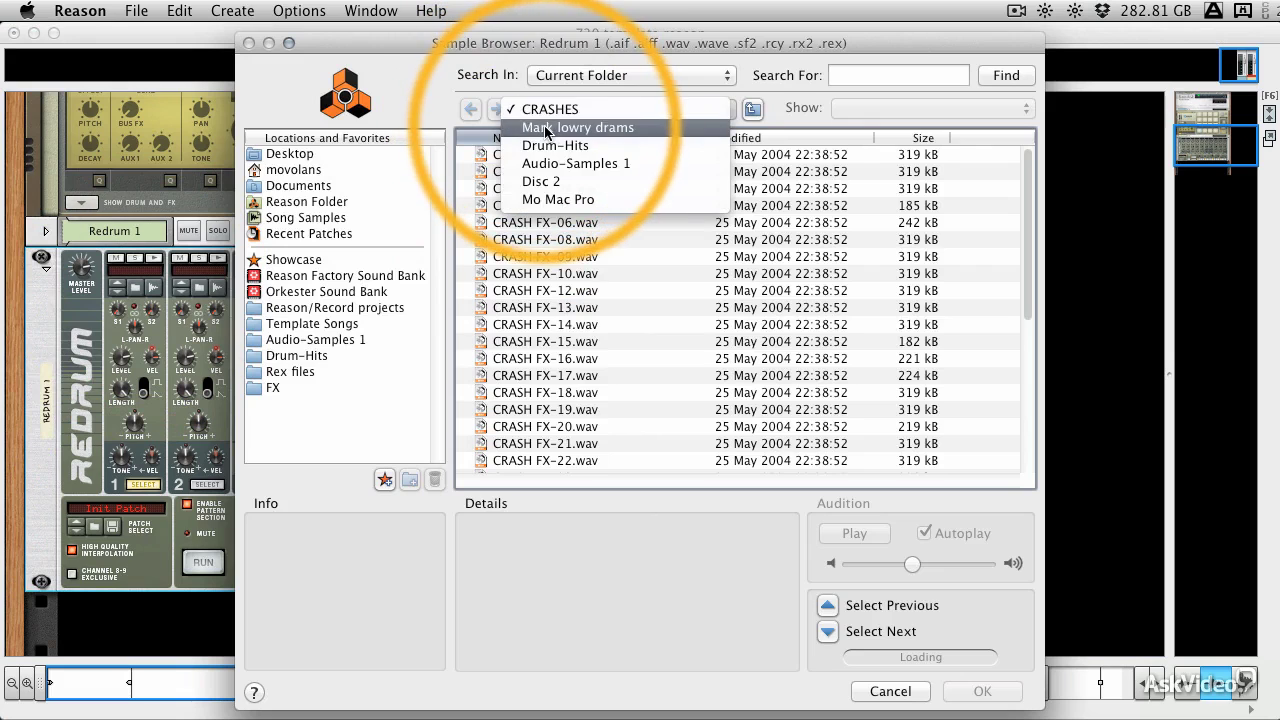
pyautogui.click(546, 128)
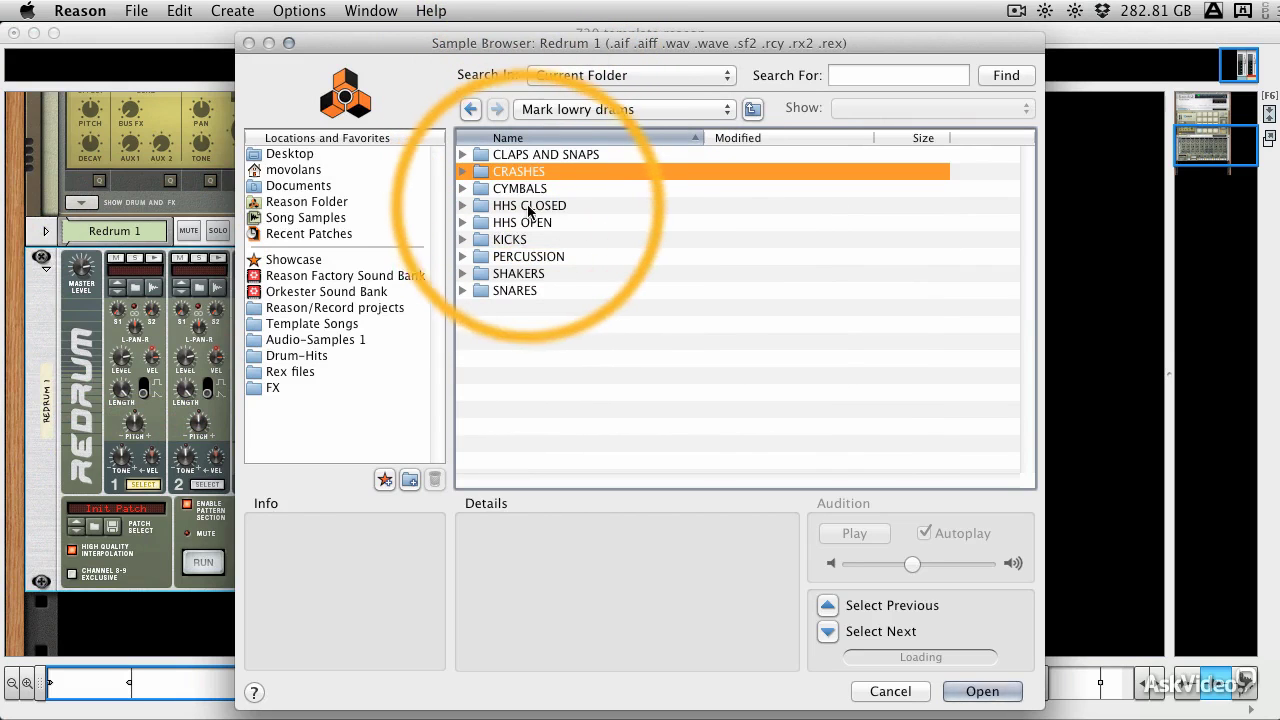
pyautogui.doubleClick(527, 240)
pyautogui.click(530, 156)
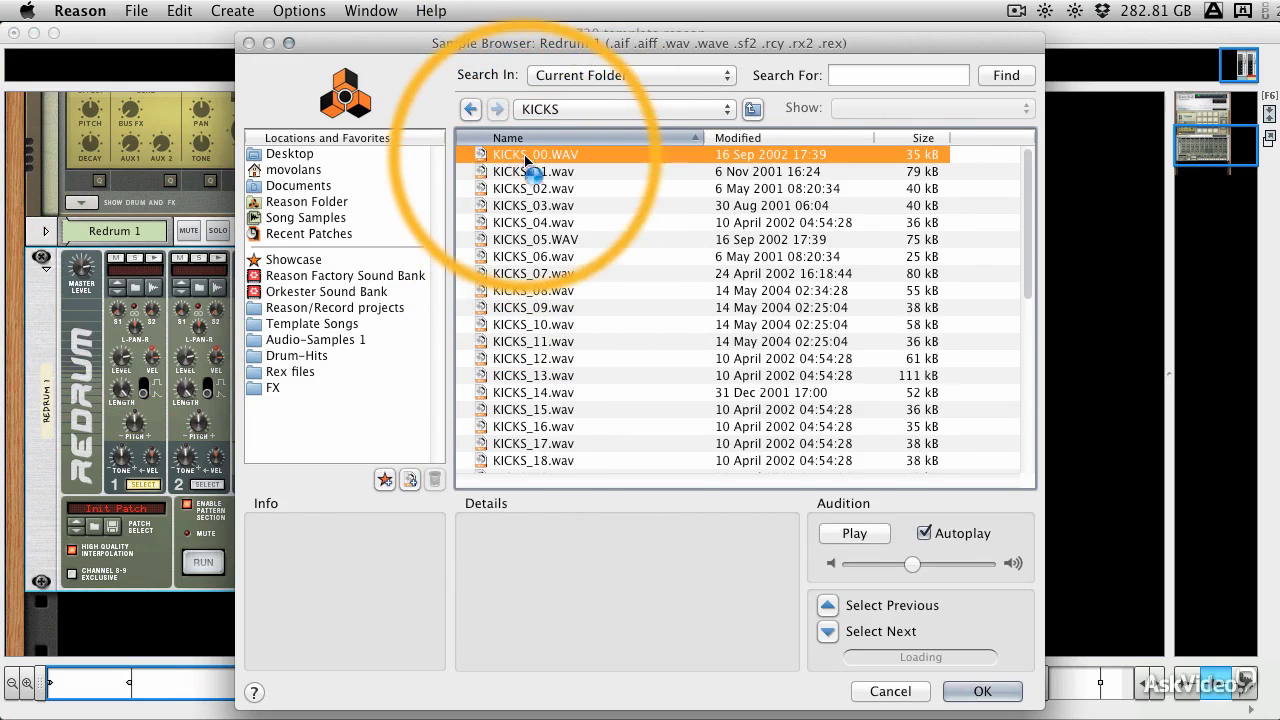
pyautogui.click(978, 690)
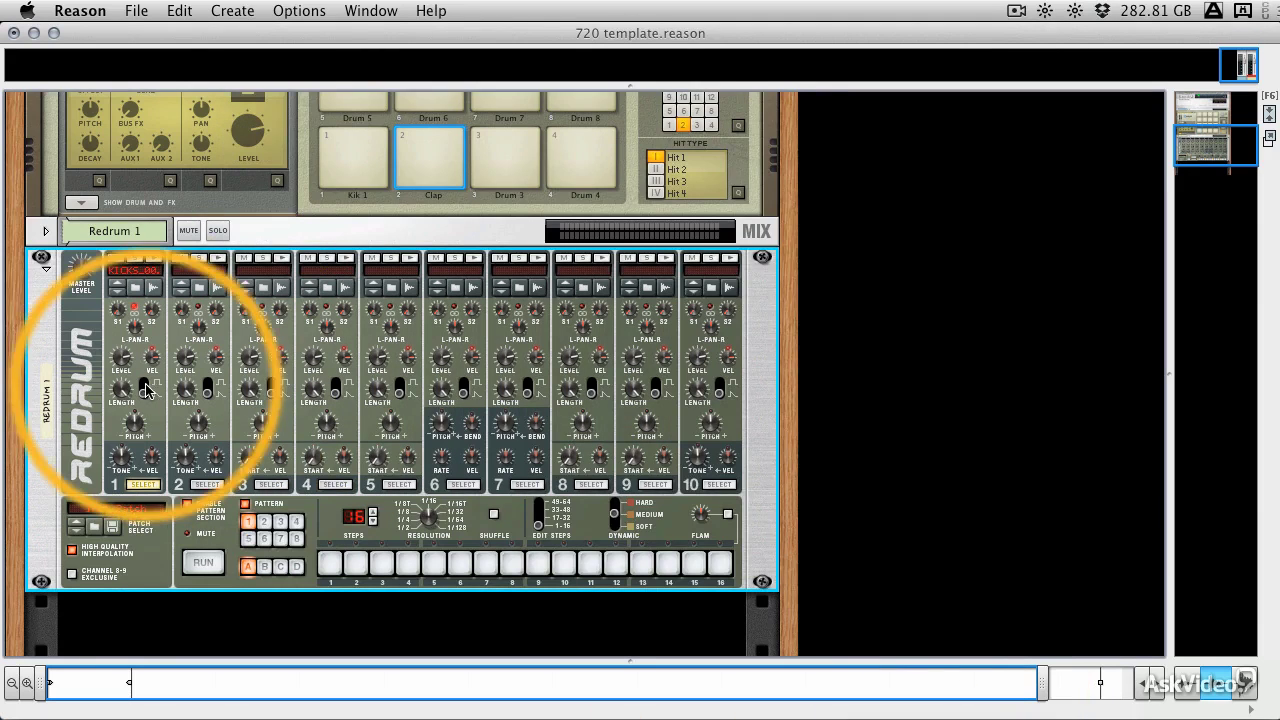
pyautogui.click(155, 263)
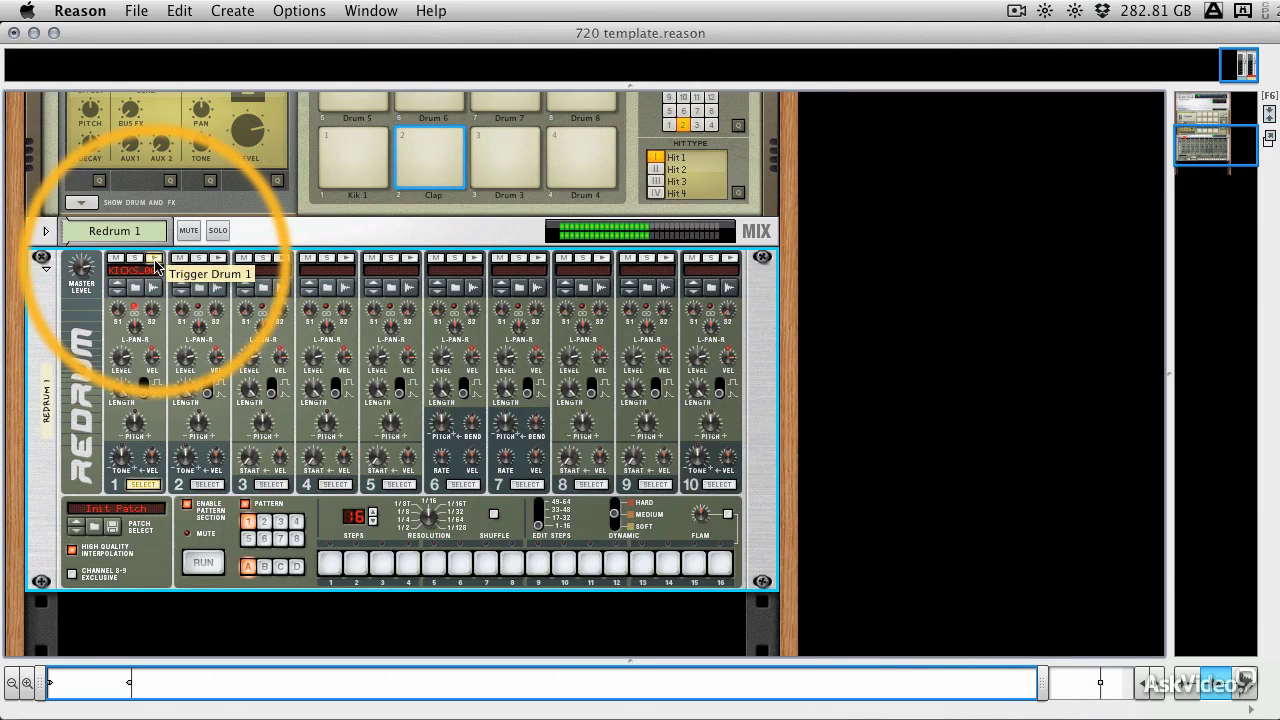
pyautogui.click(135, 270)
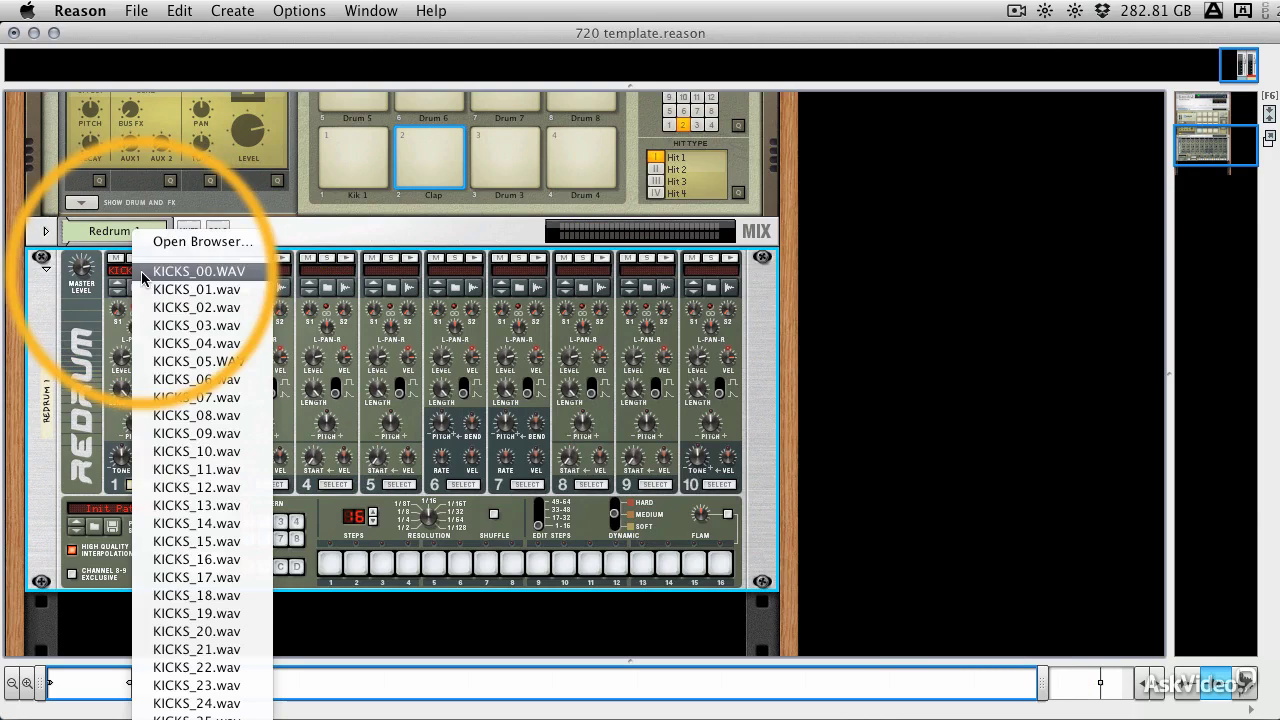
pyautogui.click(175, 362)
pyautogui.click(148, 262)
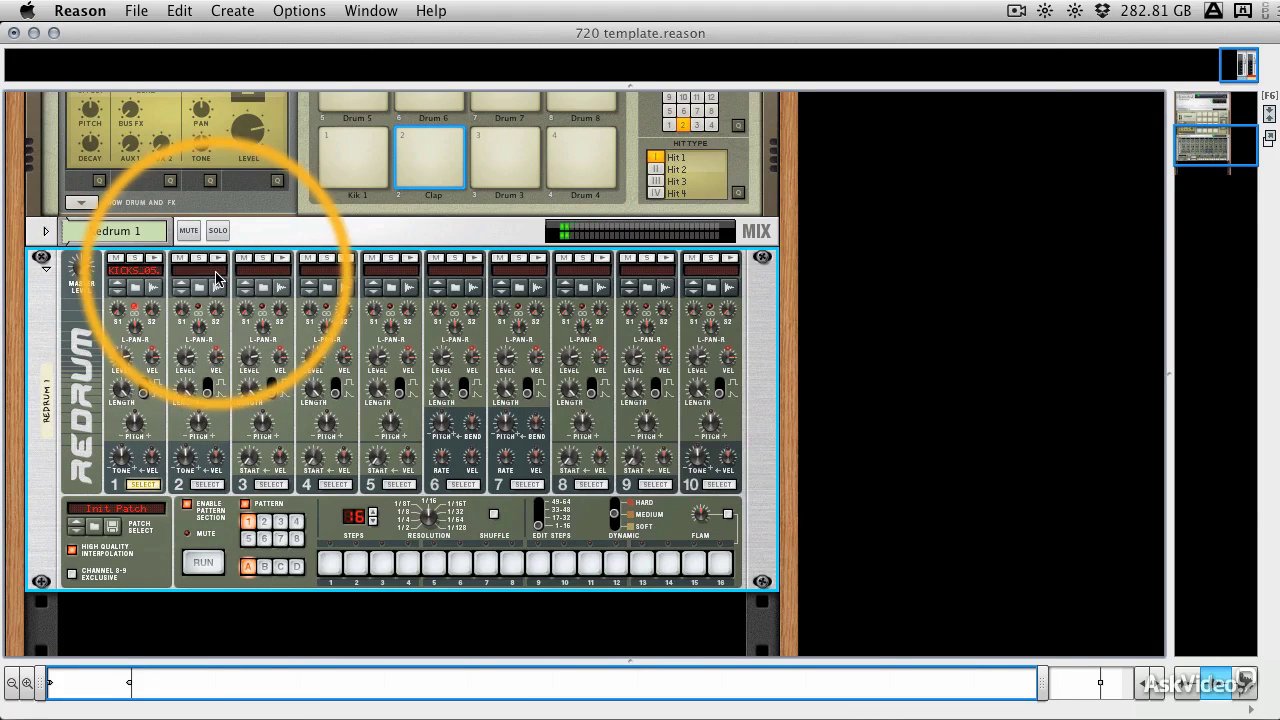
# Load SNARES_00 from the SNARES folder into drum 2 and audition it
pyautogui.click(199, 288)
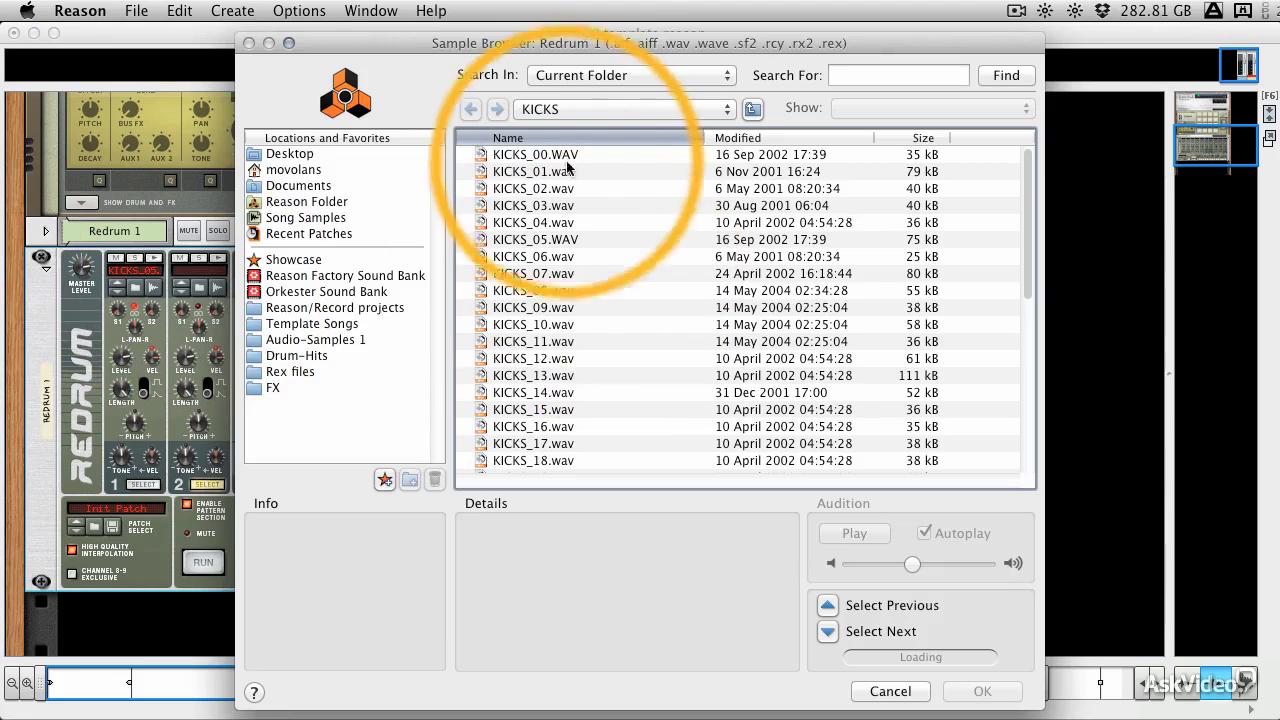
pyautogui.click(553, 109)
pyautogui.click(560, 126)
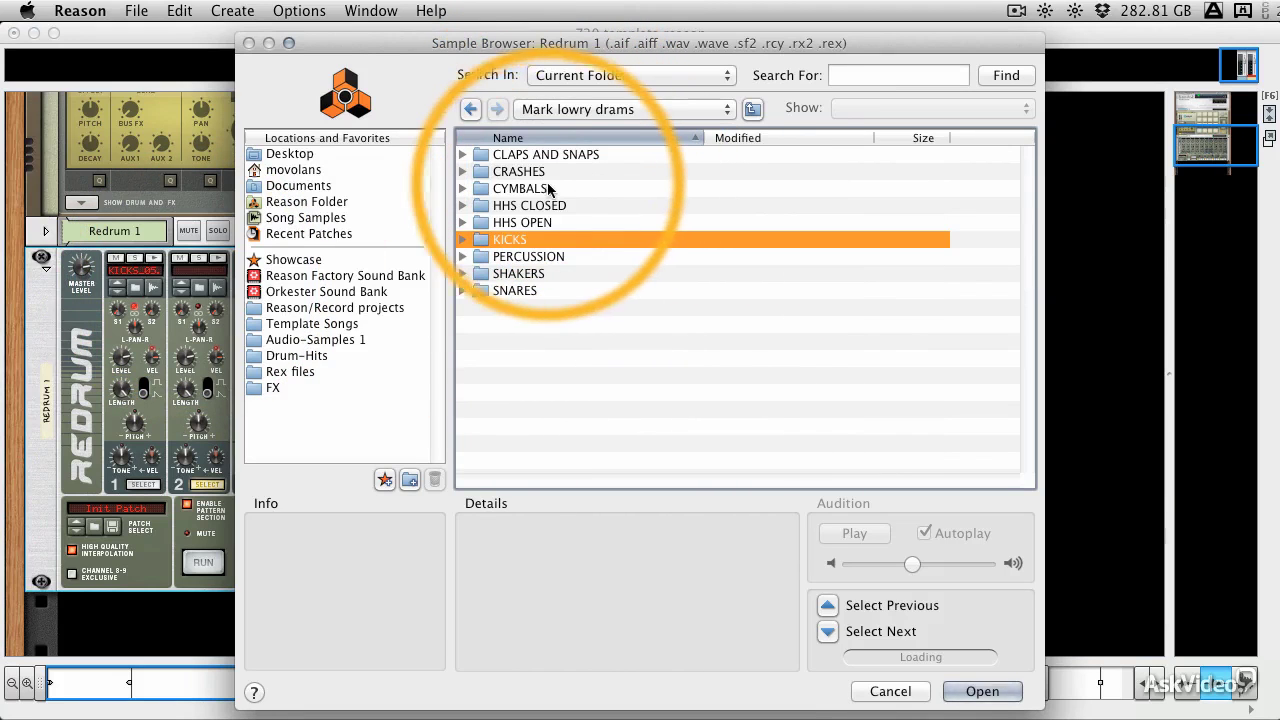
pyautogui.doubleClick(518, 290)
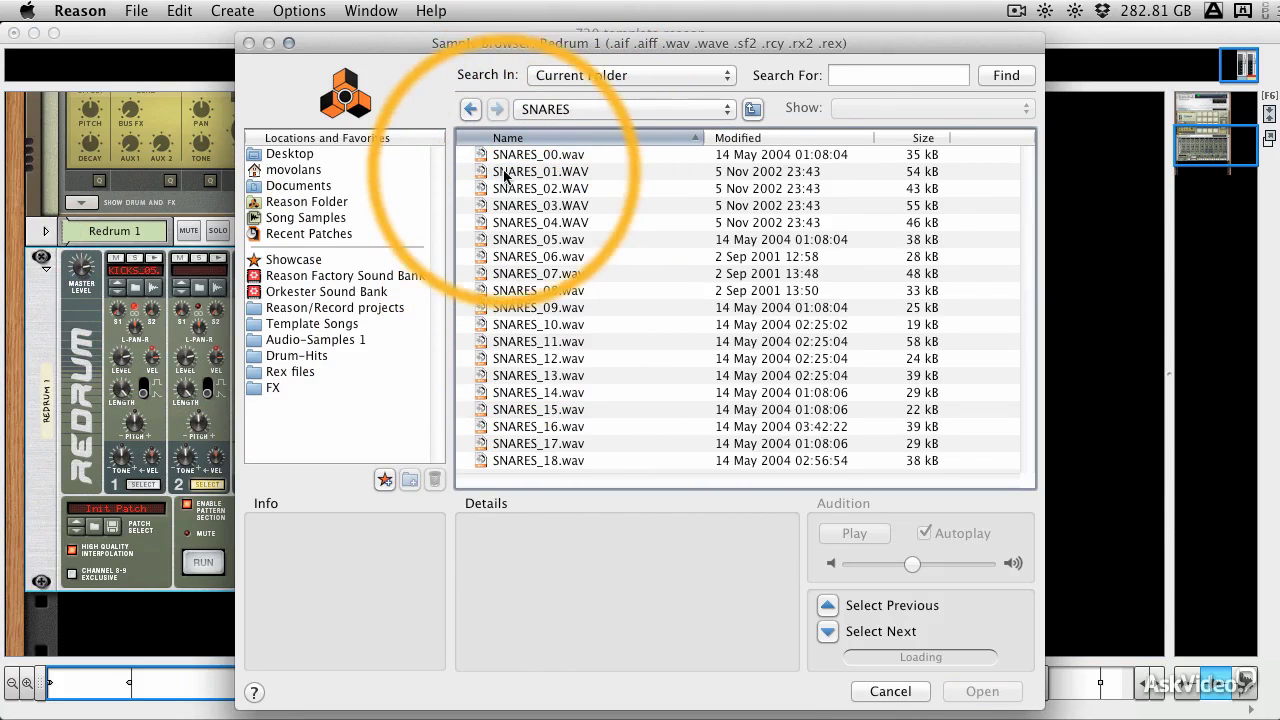
pyautogui.click(505, 156)
pyautogui.click(982, 691)
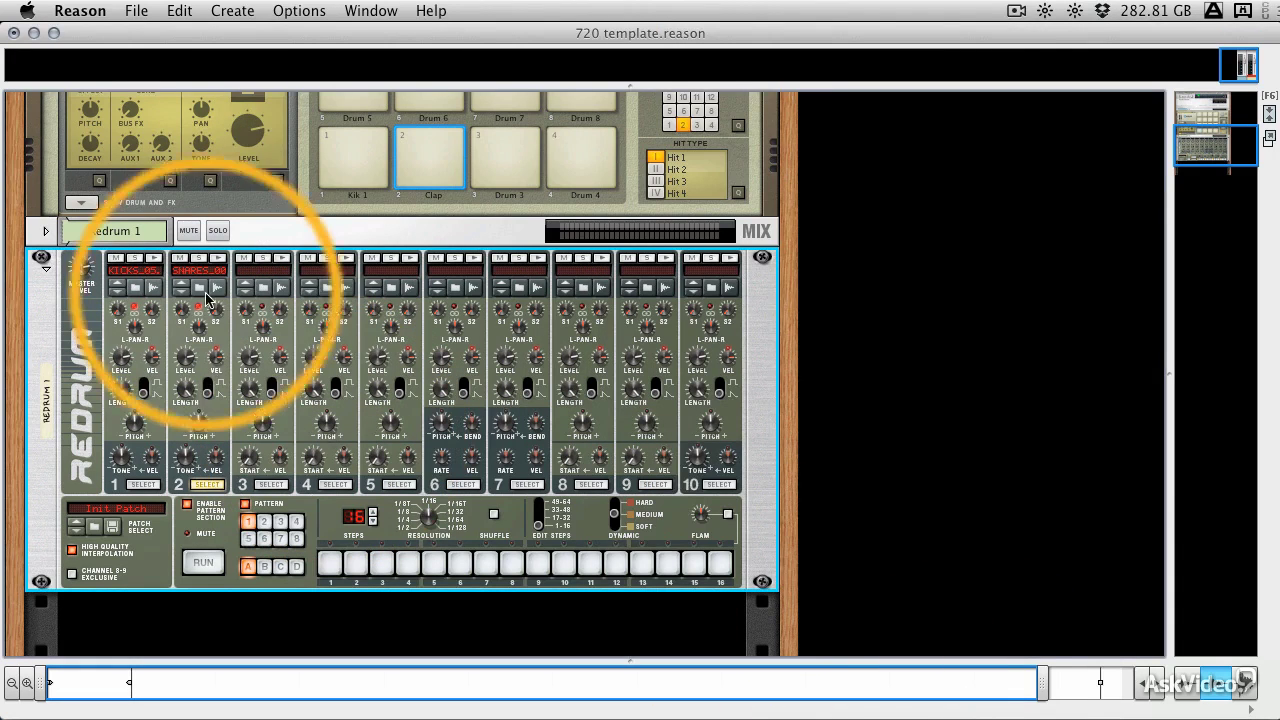
pyautogui.click(220, 259)
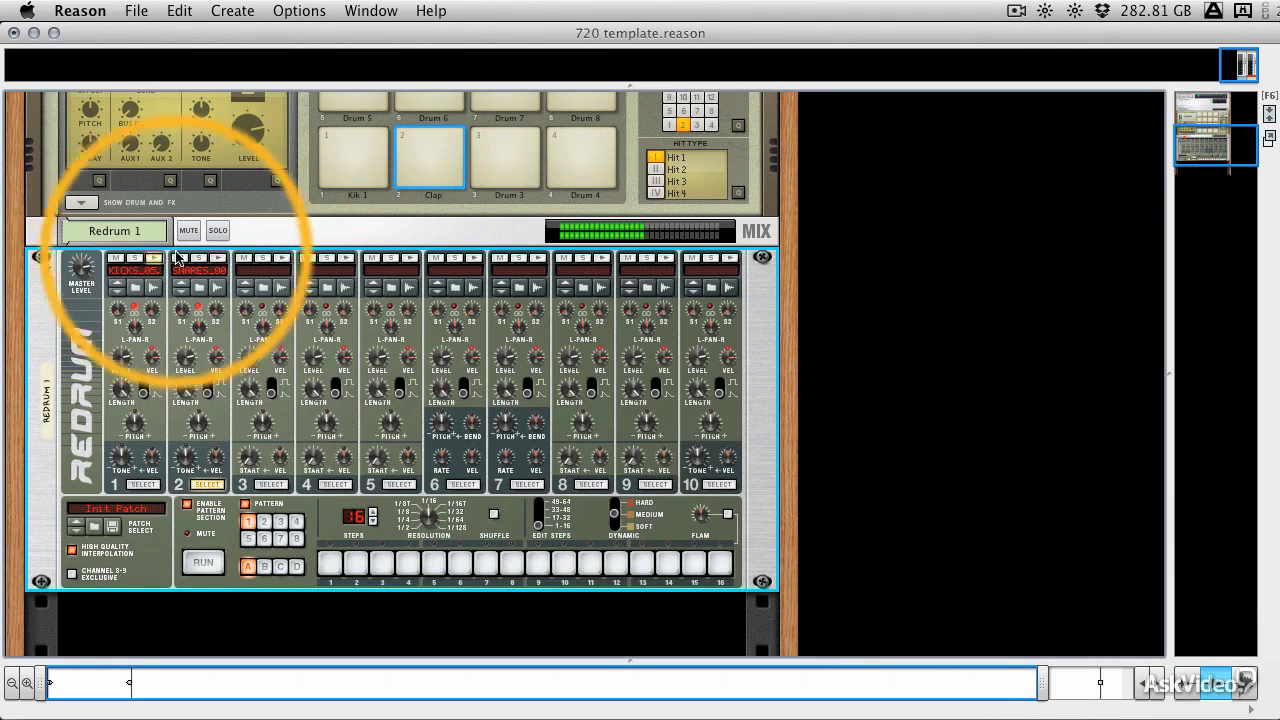
pyautogui.scroll(3, 372, 490)
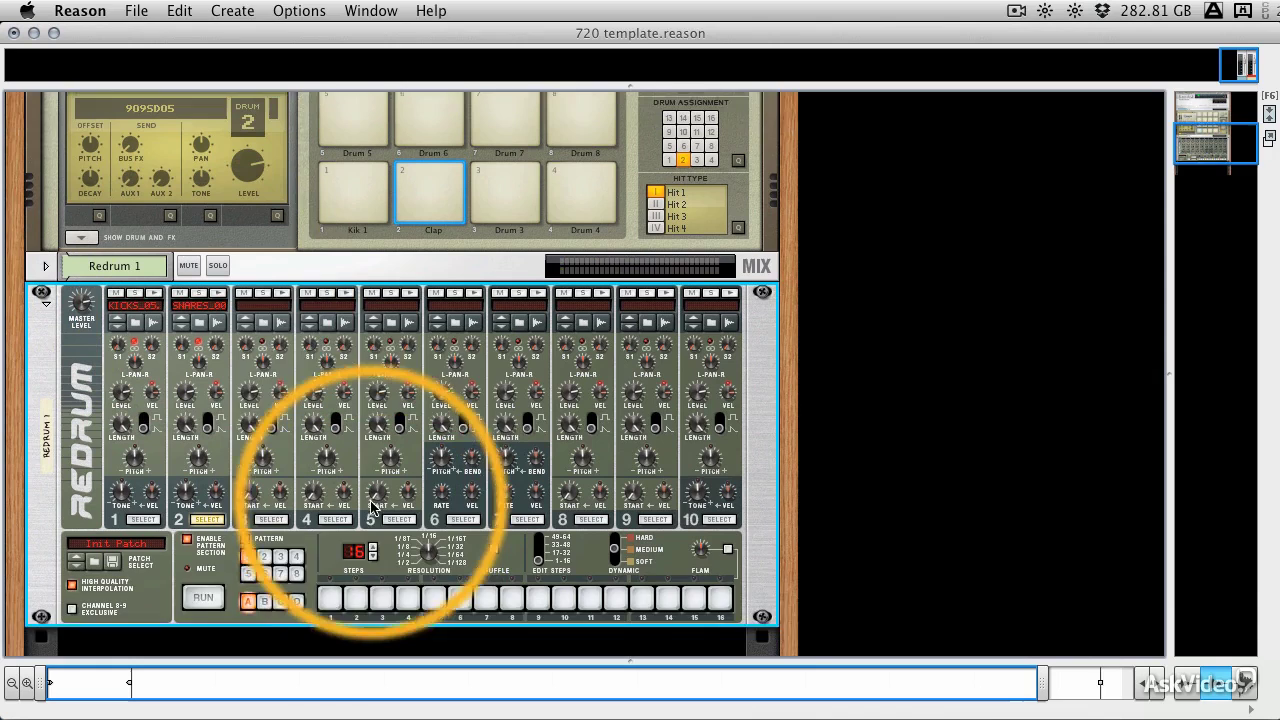
pyautogui.scroll(-3, 371, 486)
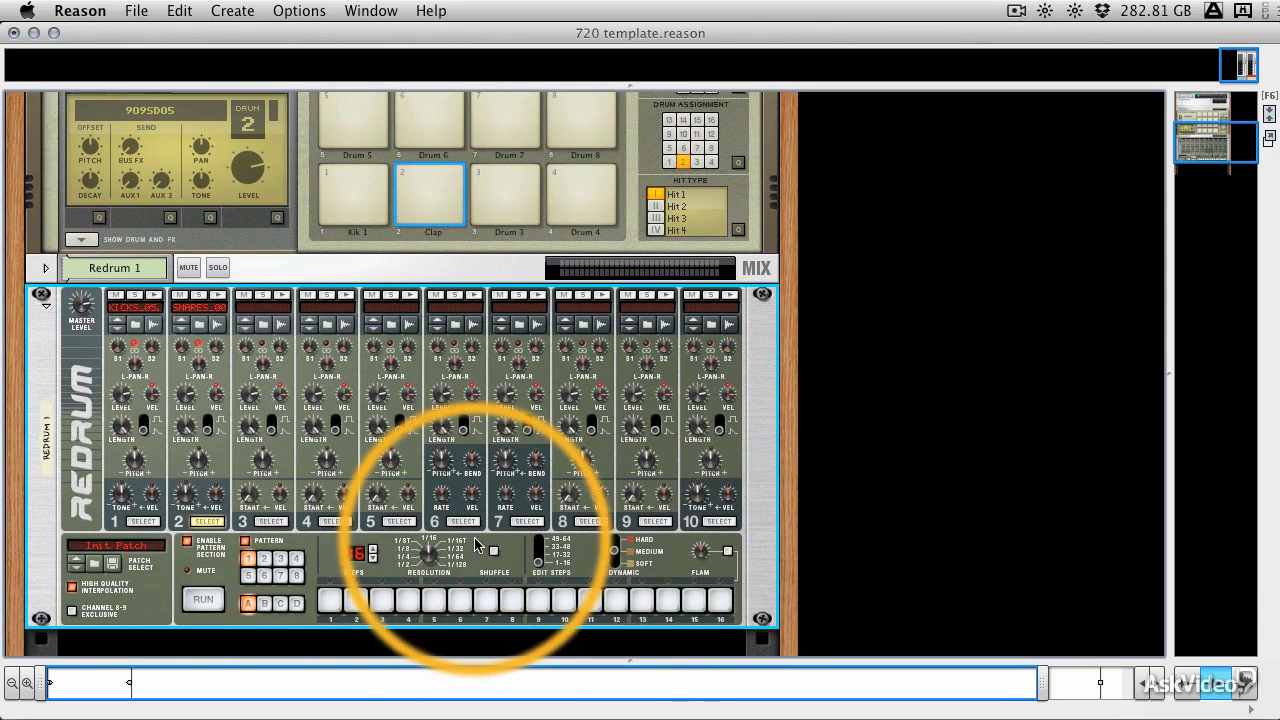